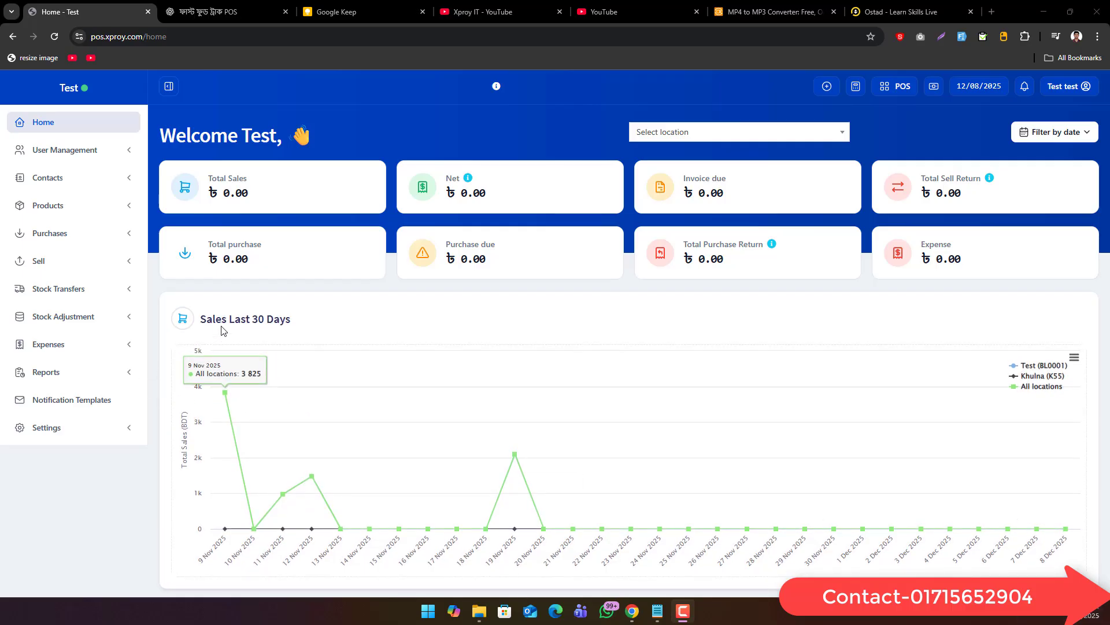
# Step: Examine the dashboard's sales charts, payment dues, product stock alert, sales orders and pending shipments
pyautogui.moveTo(221, 330); pyautogui.dragTo(332, 322)
pyautogui.scroll(-4, 274, 469)
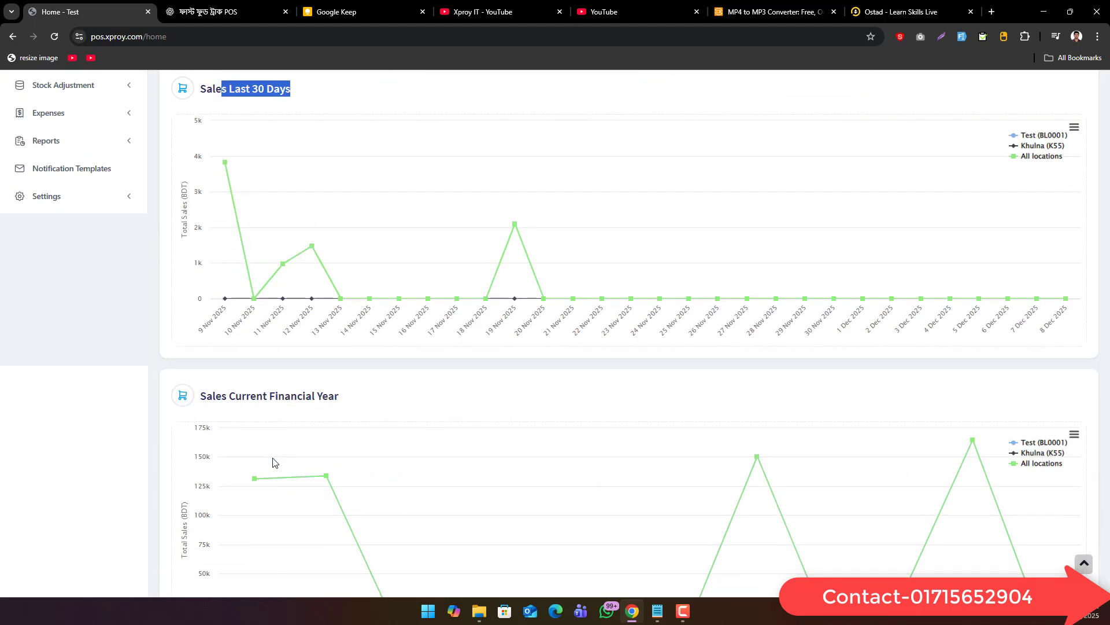
pyautogui.moveTo(235, 396); pyautogui.dragTo(395, 403)
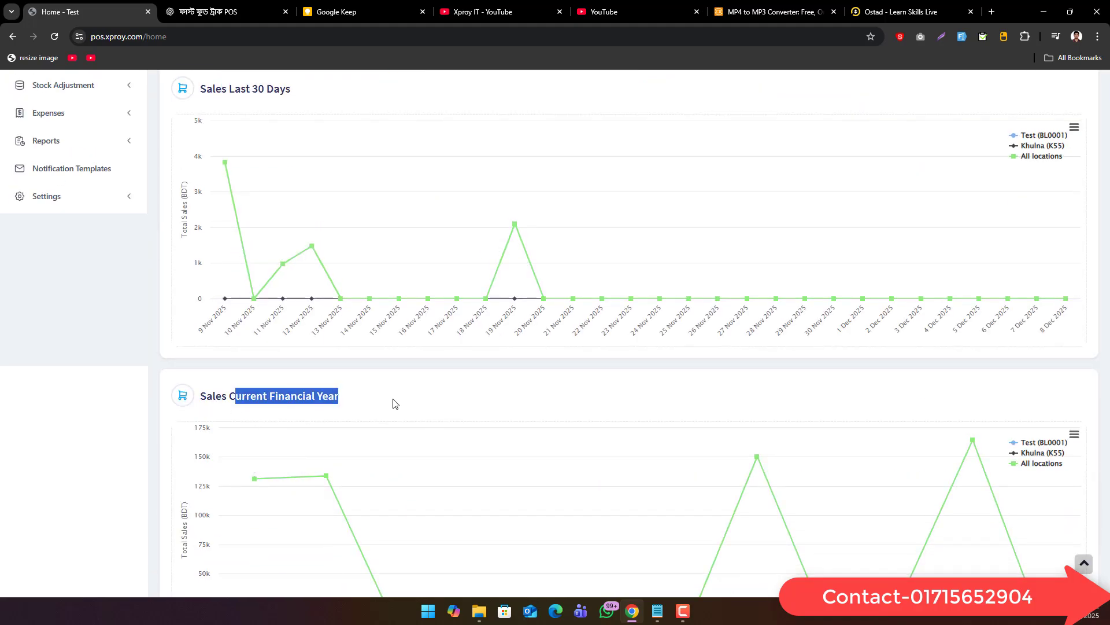
pyautogui.scroll(-5, 393, 403)
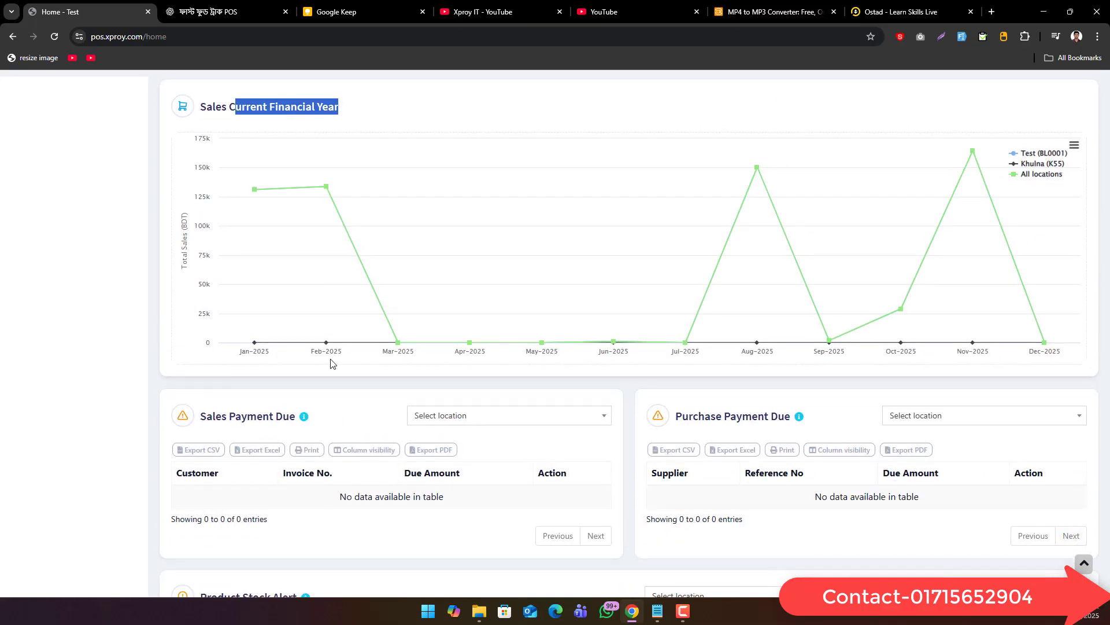
pyautogui.moveTo(200, 416); pyautogui.dragTo(301, 416)
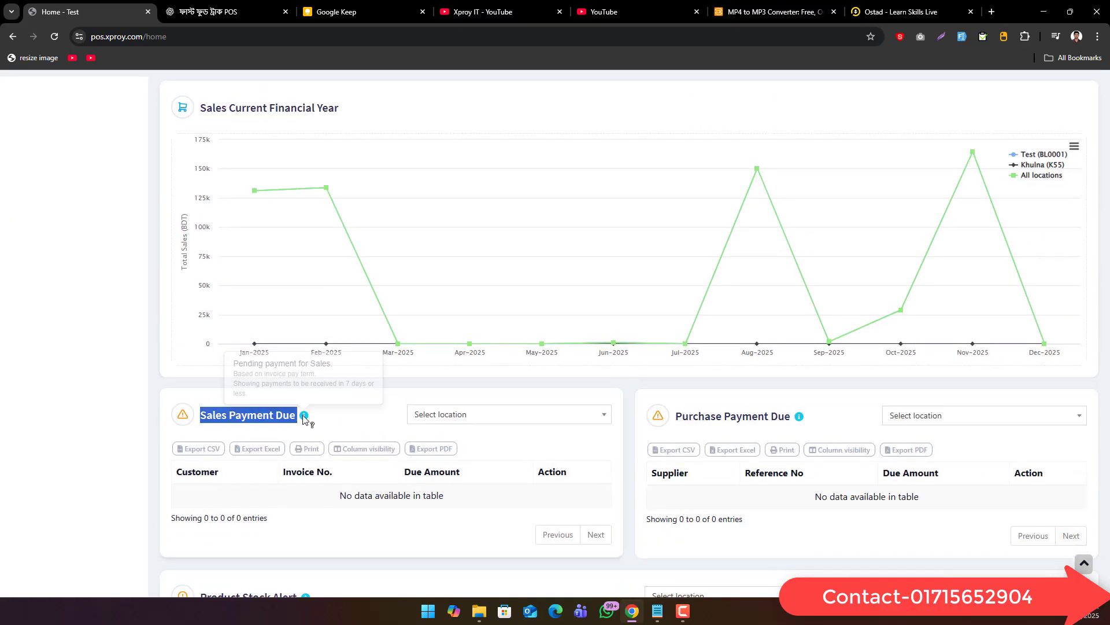
pyautogui.moveTo(680, 415); pyautogui.dragTo(779, 415)
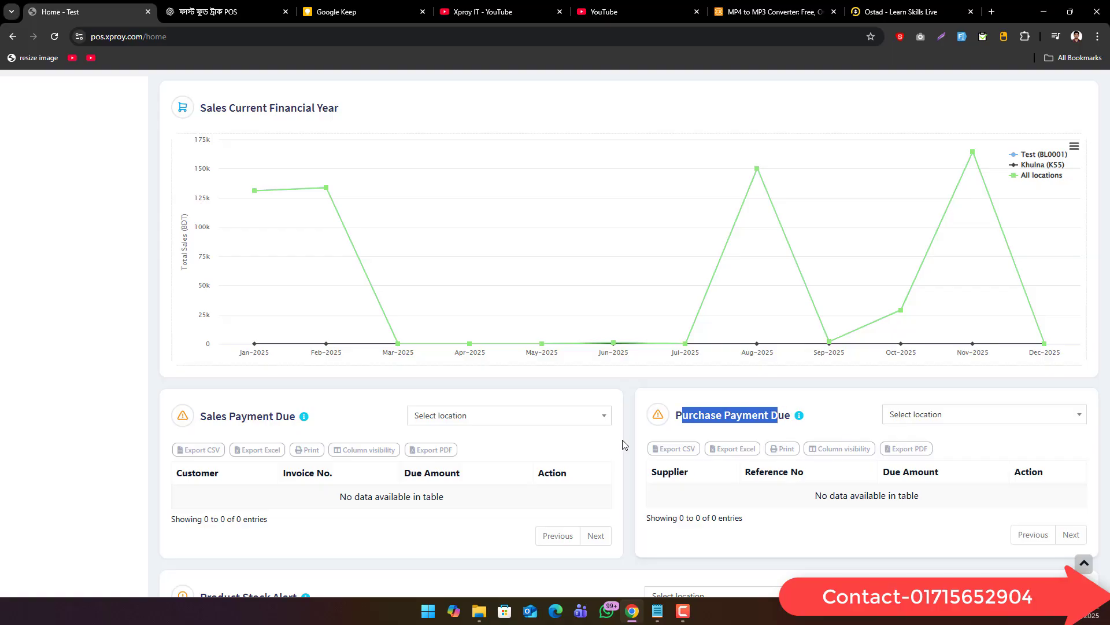
pyautogui.scroll(-5, 588, 438)
pyautogui.moveTo(211, 306); pyautogui.dragTo(299, 306)
pyautogui.moveTo(213, 511); pyautogui.dragTo(258, 511)
pyautogui.scroll(-6, 285, 516)
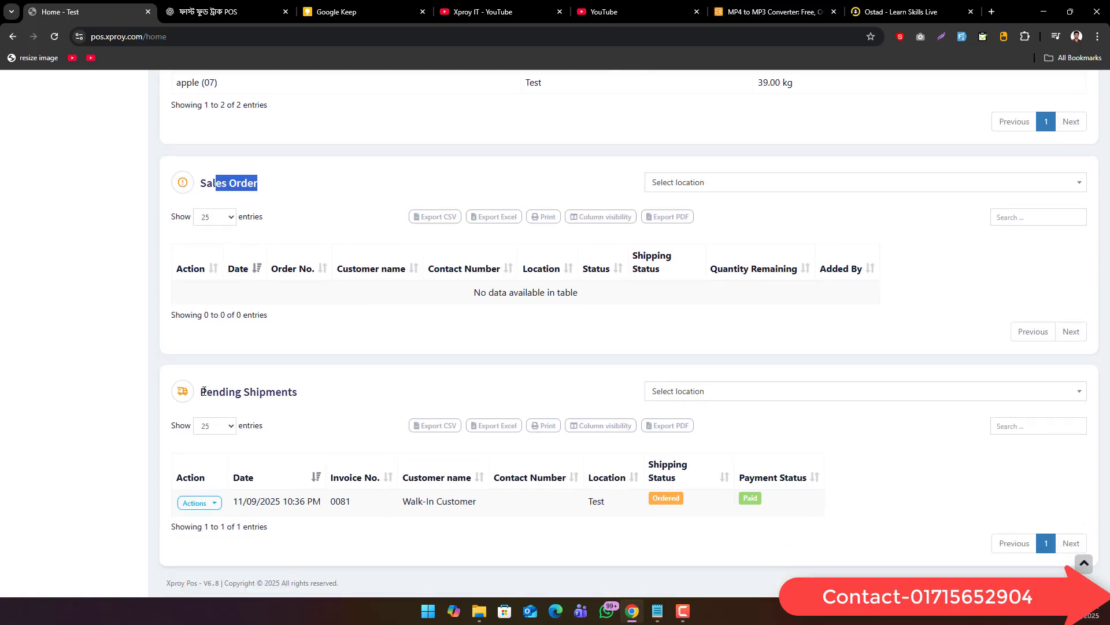
pyautogui.moveTo(199, 391); pyautogui.dragTo(375, 406)
pyautogui.scroll(14, 375, 403)
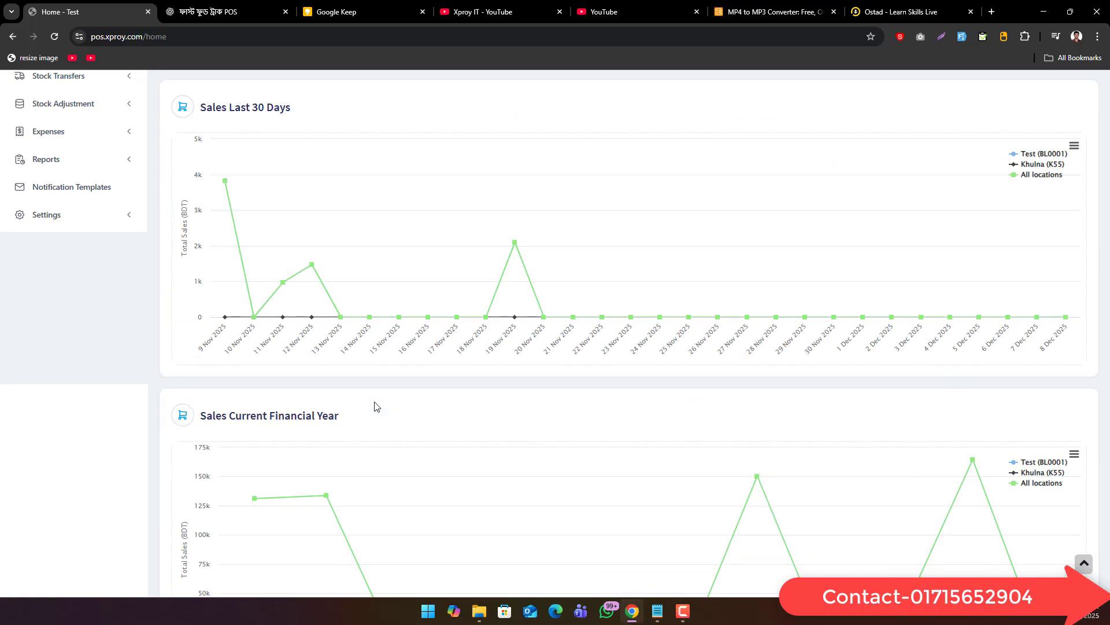
# Step: Check the location choices for the Sales Payment Due table and close the list without choosing one
pyautogui.scroll(-6, 375, 403)
pyautogui.click(449, 258)
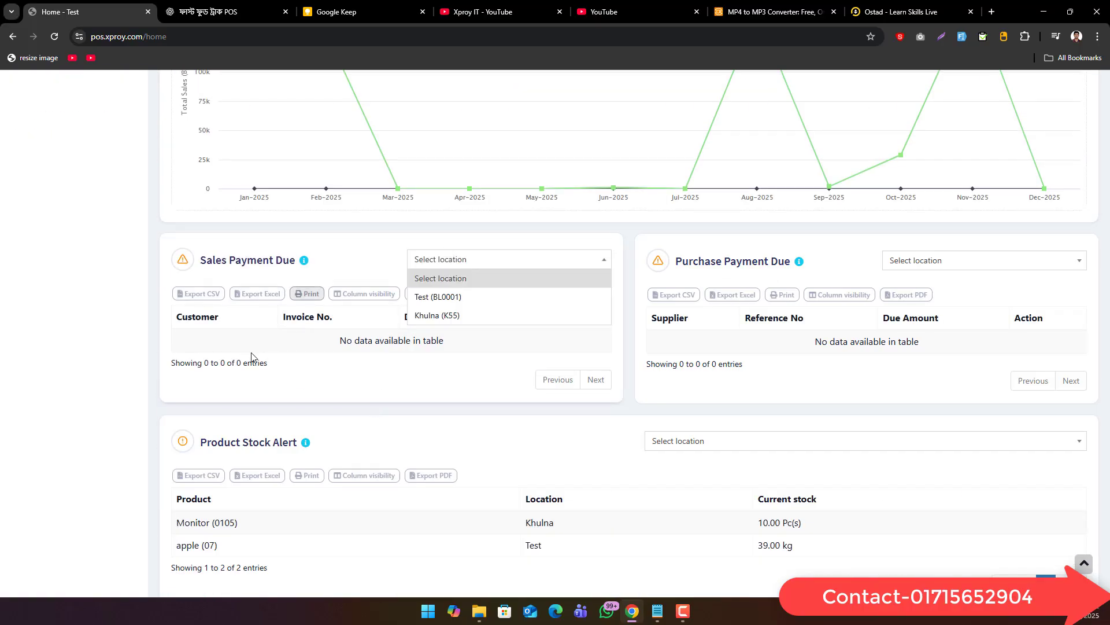
pyautogui.click(144, 391)
pyautogui.scroll(10, 144, 390)
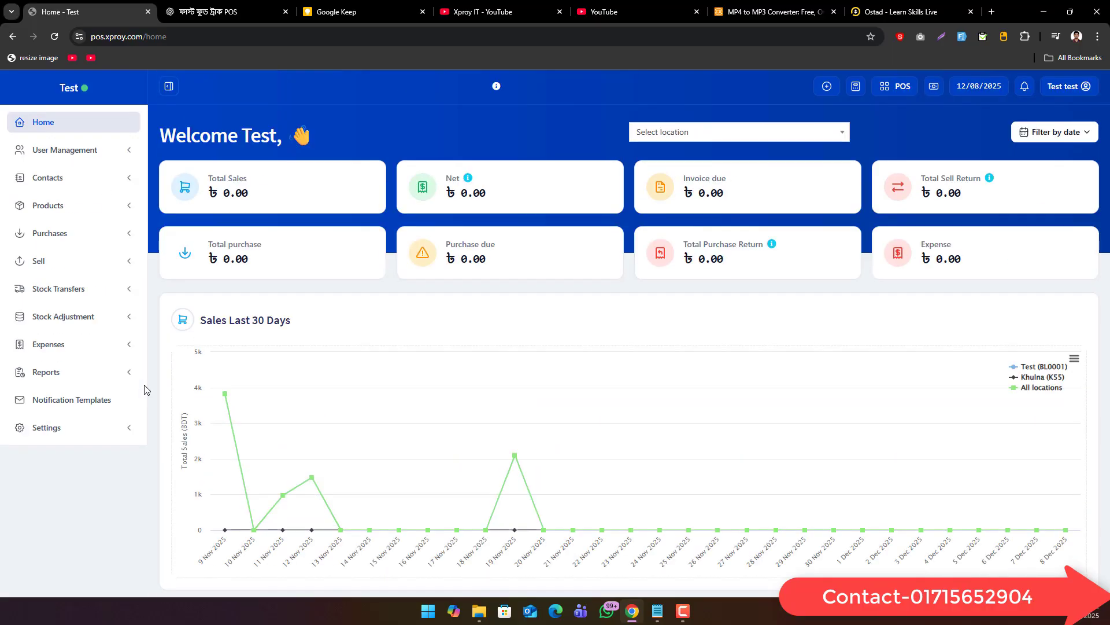
# Step: View the list of all users and open the sales commission agents list
pyautogui.click(92, 148)
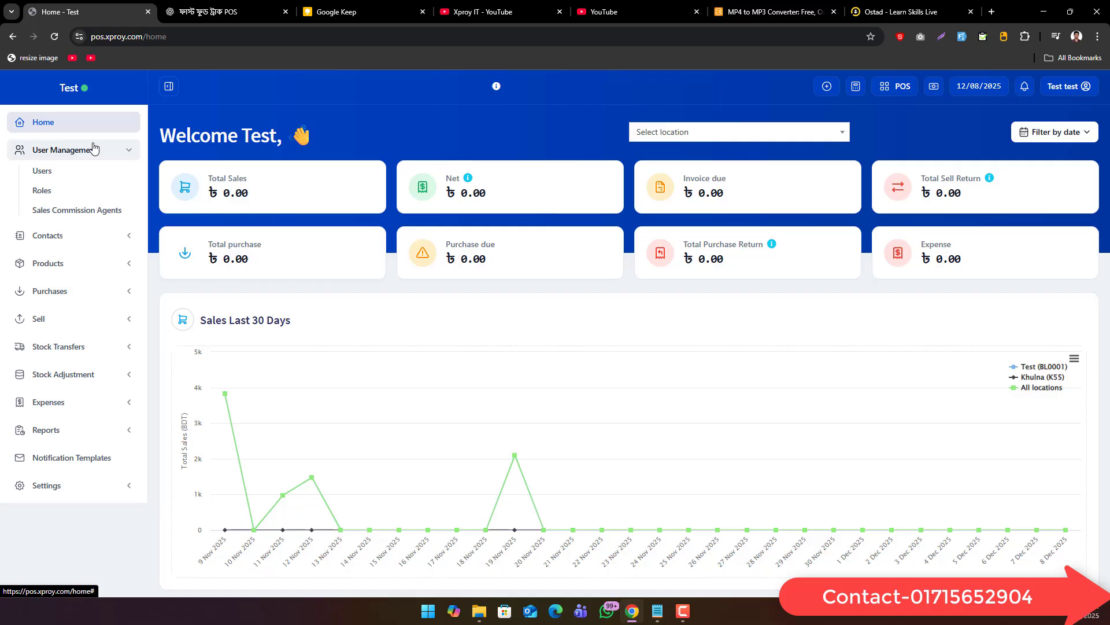
pyautogui.click(65, 170)
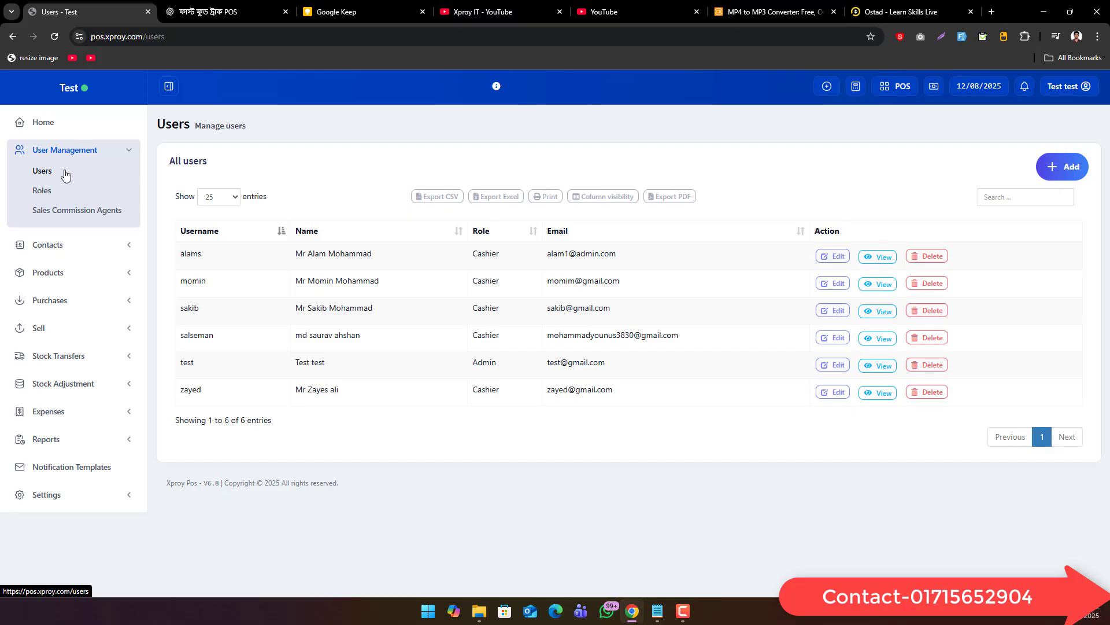
pyautogui.click(74, 211)
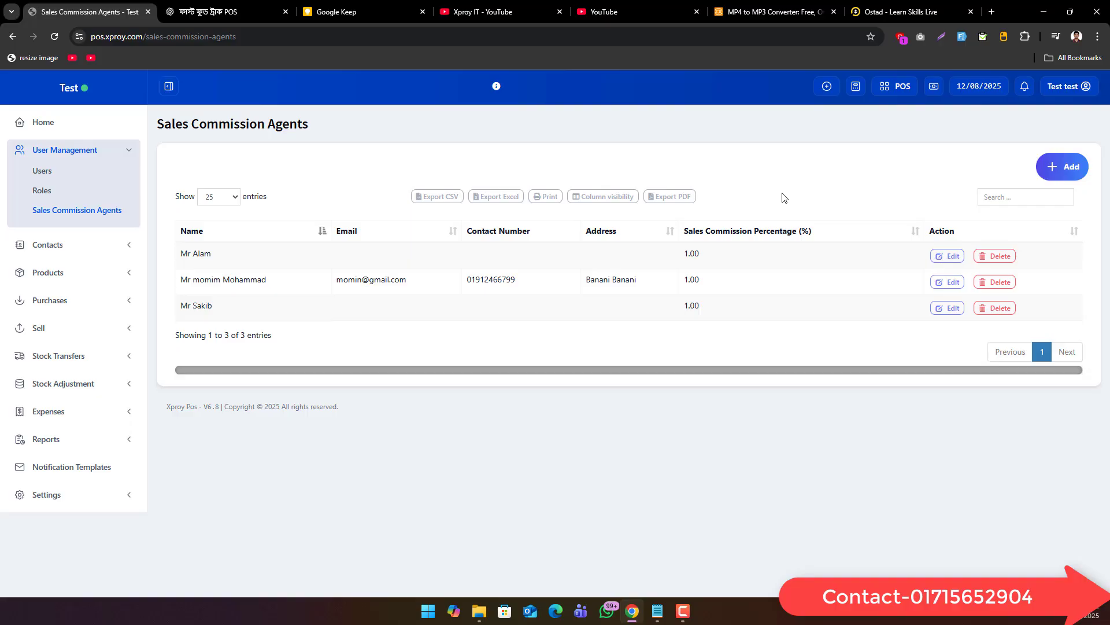
# Step: Start a new sales commission agent, enter 8 as the sales commission percentage, and discard the form
pyautogui.press('Return')
pyautogui.write('8')
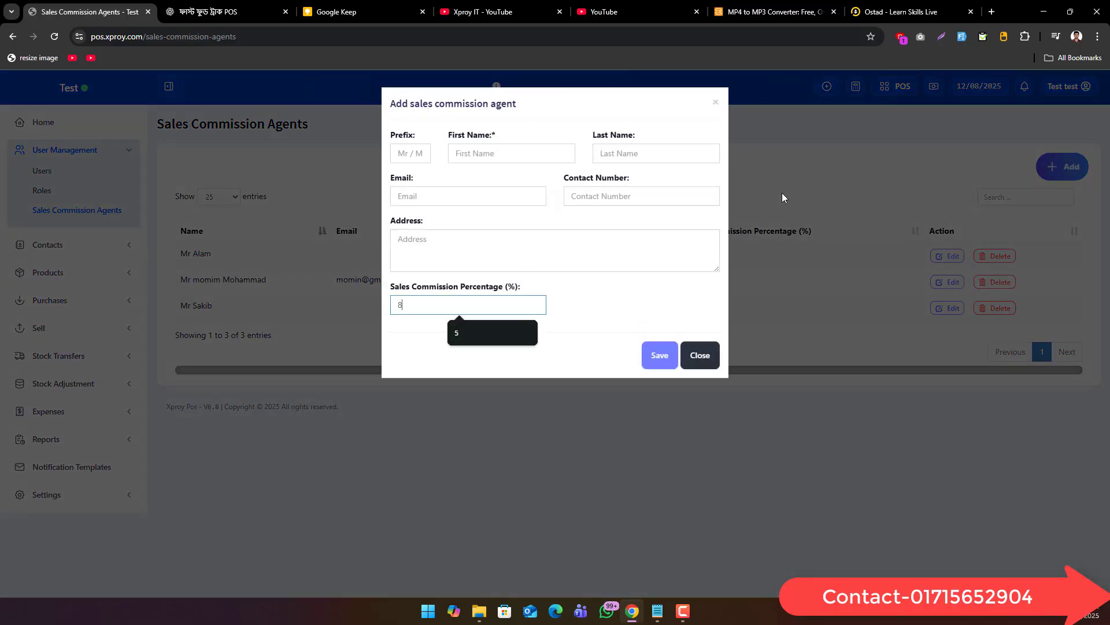
pyautogui.press('Escape')
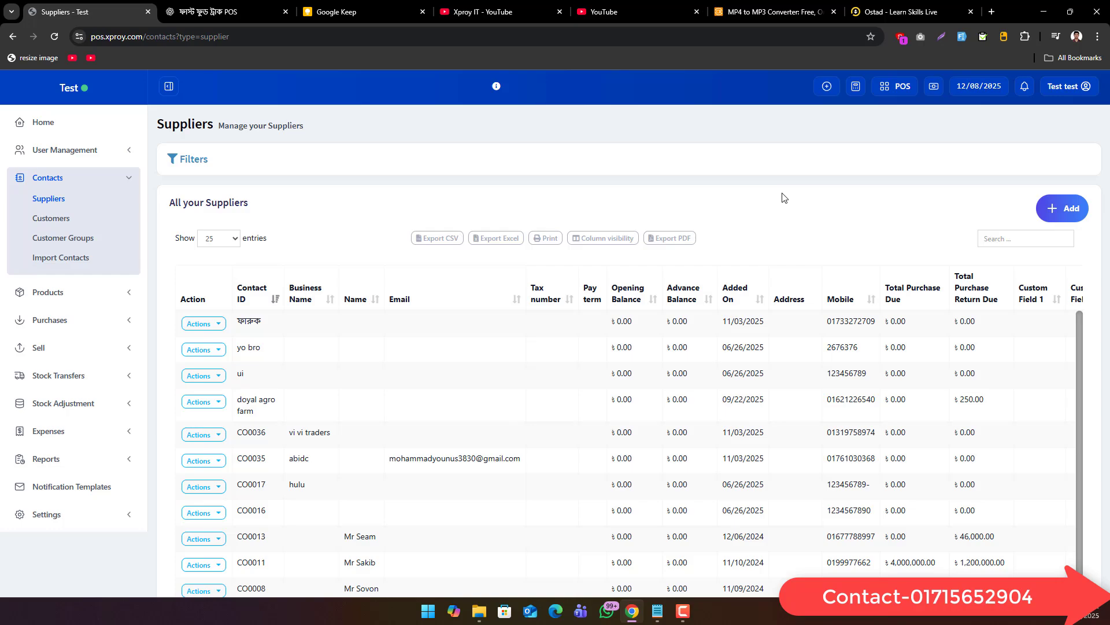
# Step: Check the actions available for the first supplier in the suppliers list and the first customer in the customers list
pyautogui.click(205, 323)
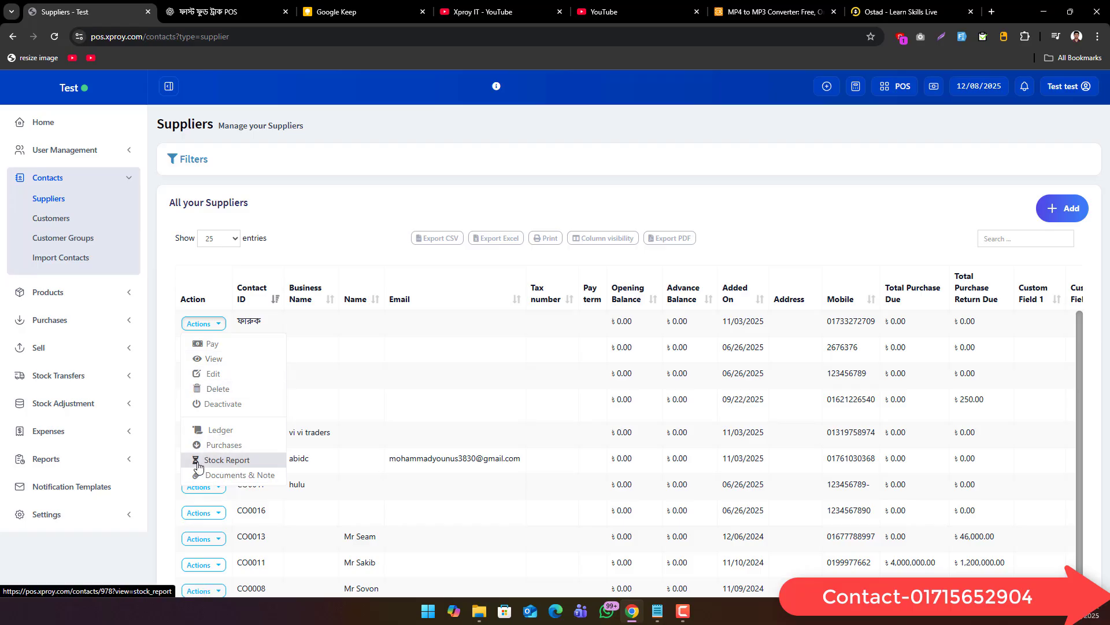
pyautogui.click(310, 229)
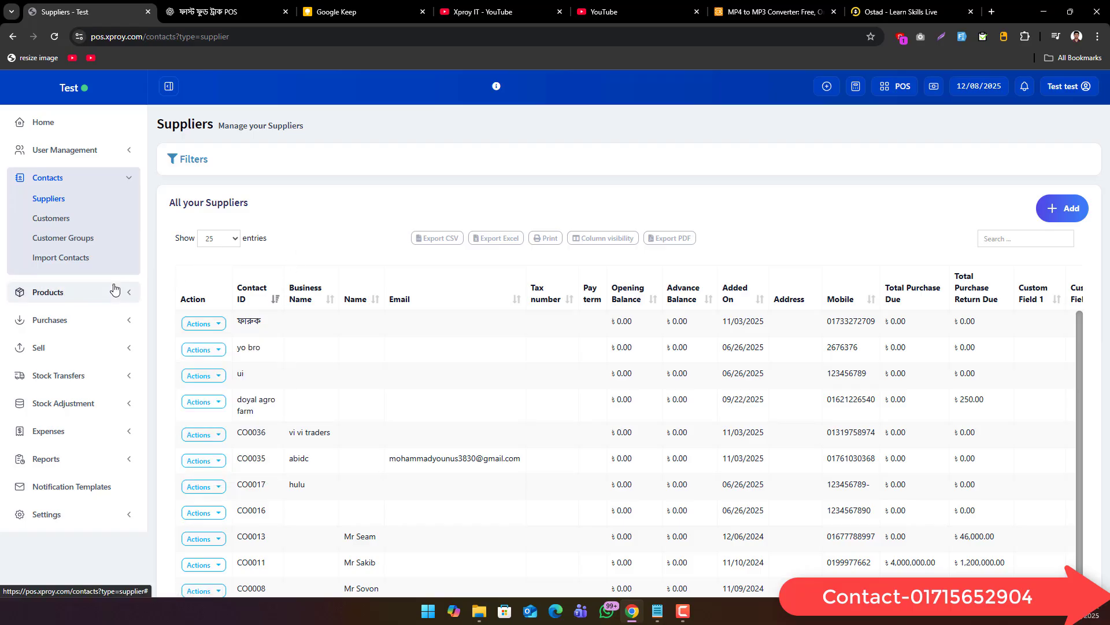
pyautogui.click(40, 220)
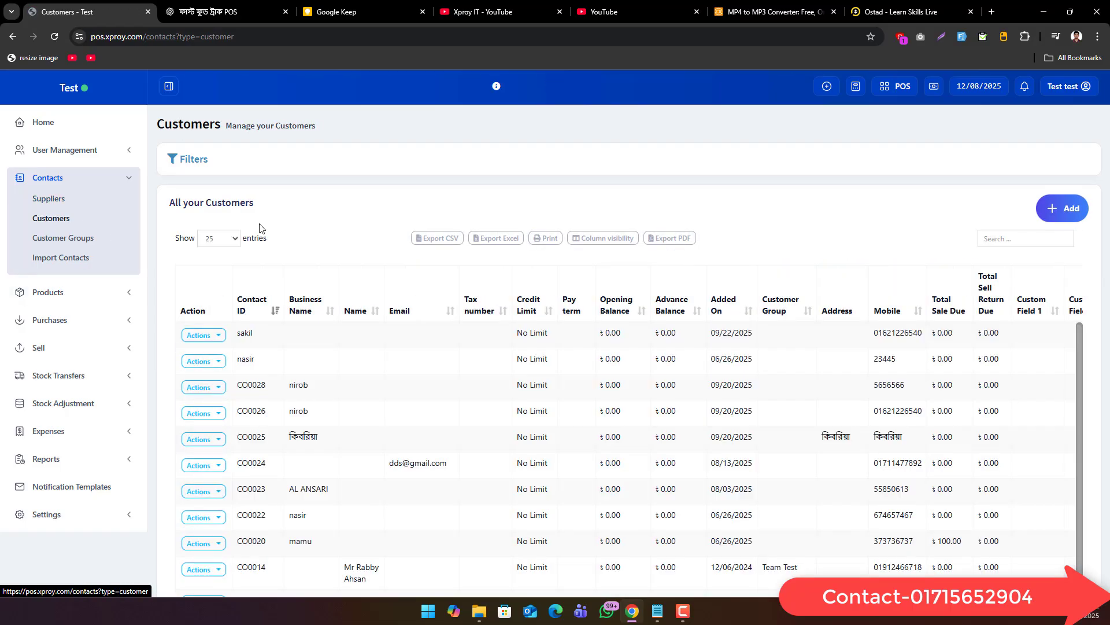
pyautogui.click(203, 335)
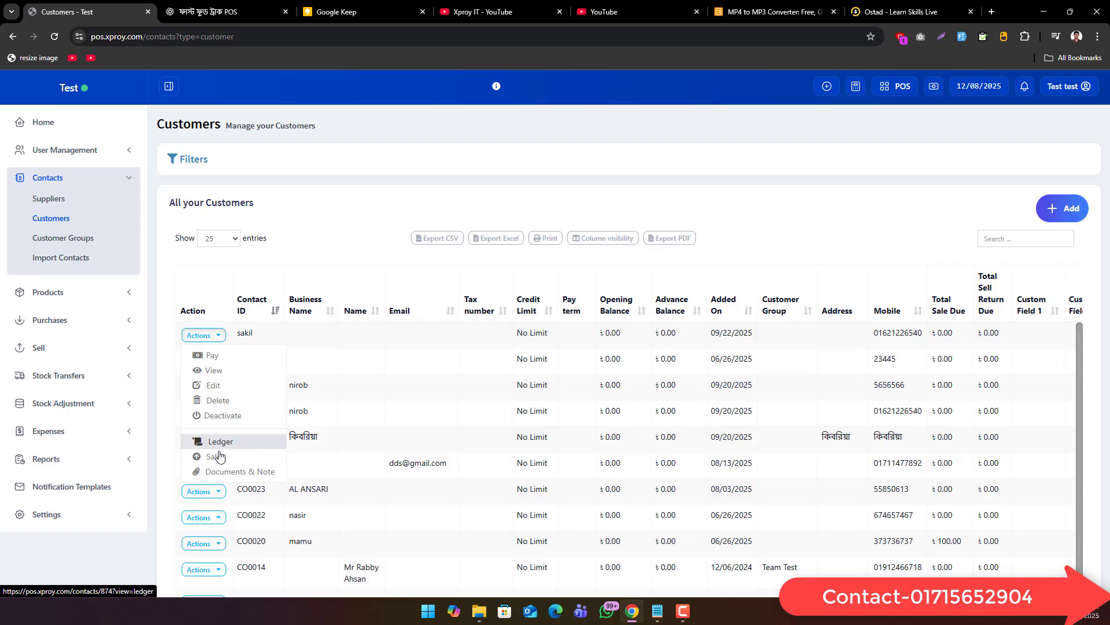
pyautogui.click(325, 217)
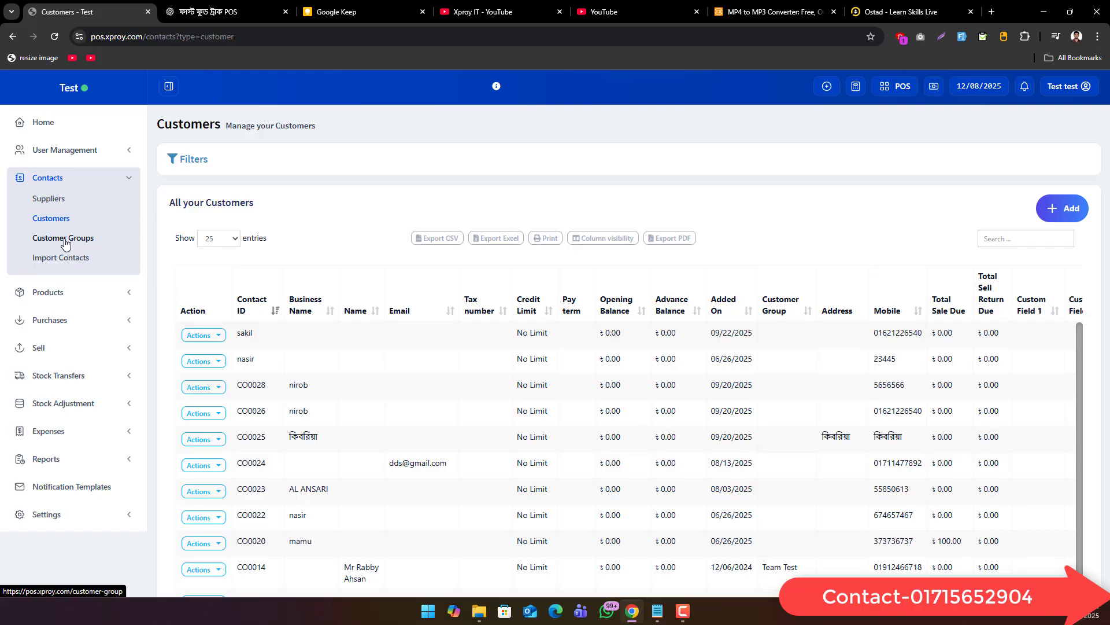
# Step: View the customer groups list and open the contact import page
pyautogui.click(65, 239)
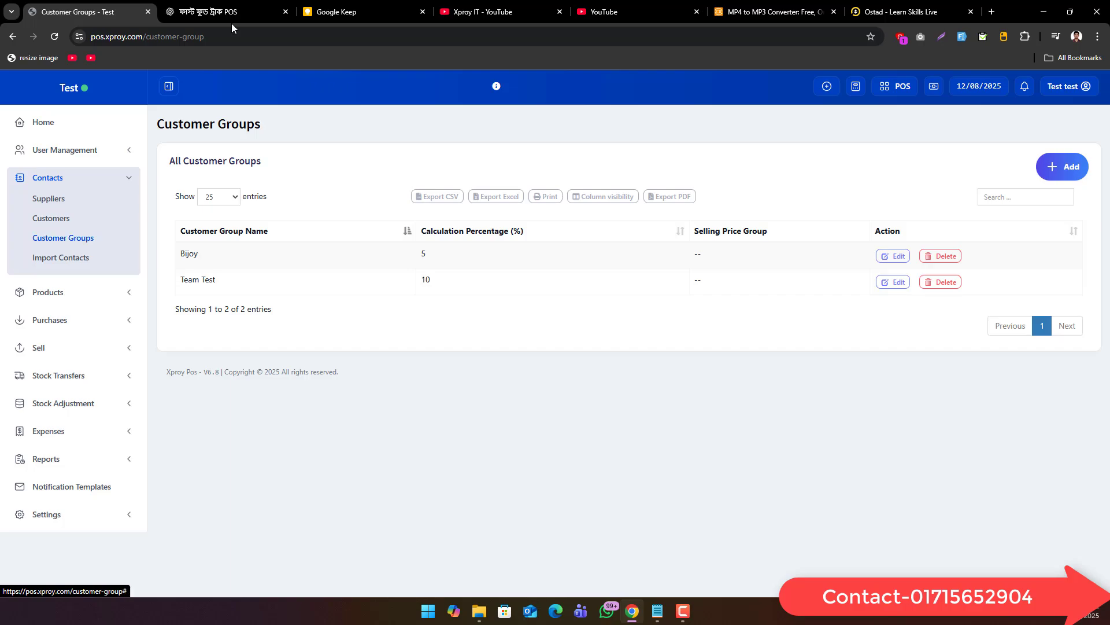
pyautogui.click(66, 259)
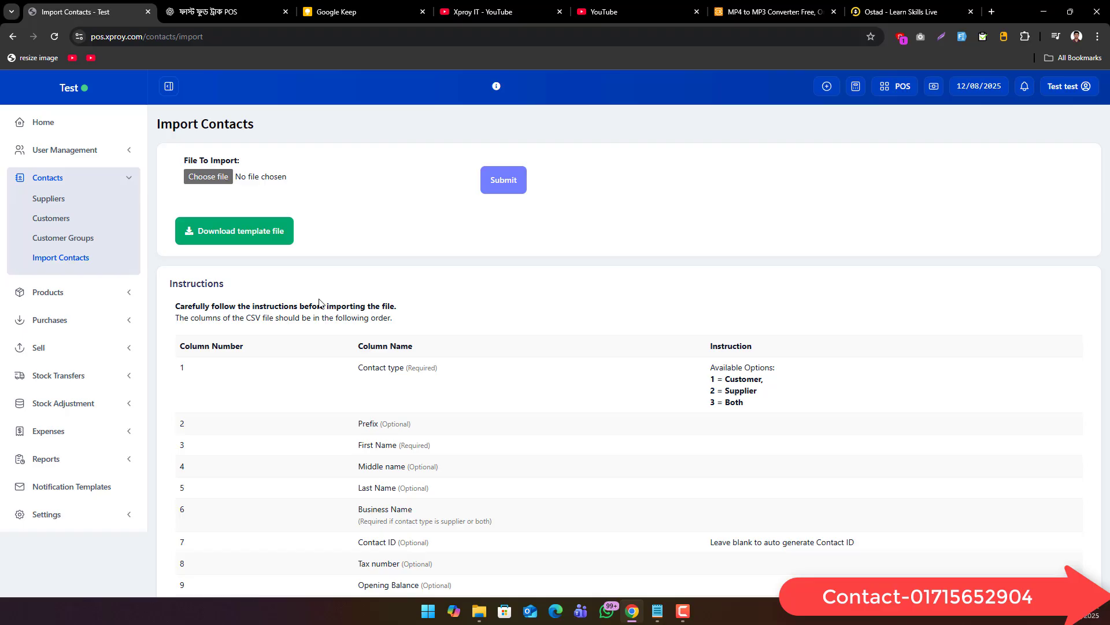
# Step: Browse the full product list and open the page for updating product prices
pyautogui.click(58, 292)
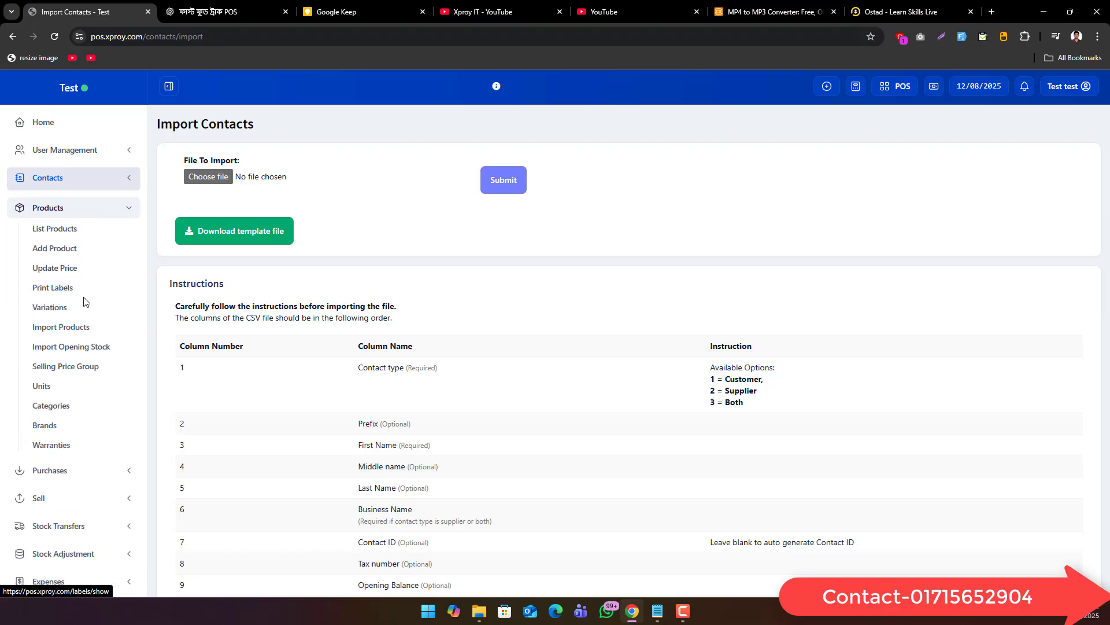
pyautogui.click(69, 229)
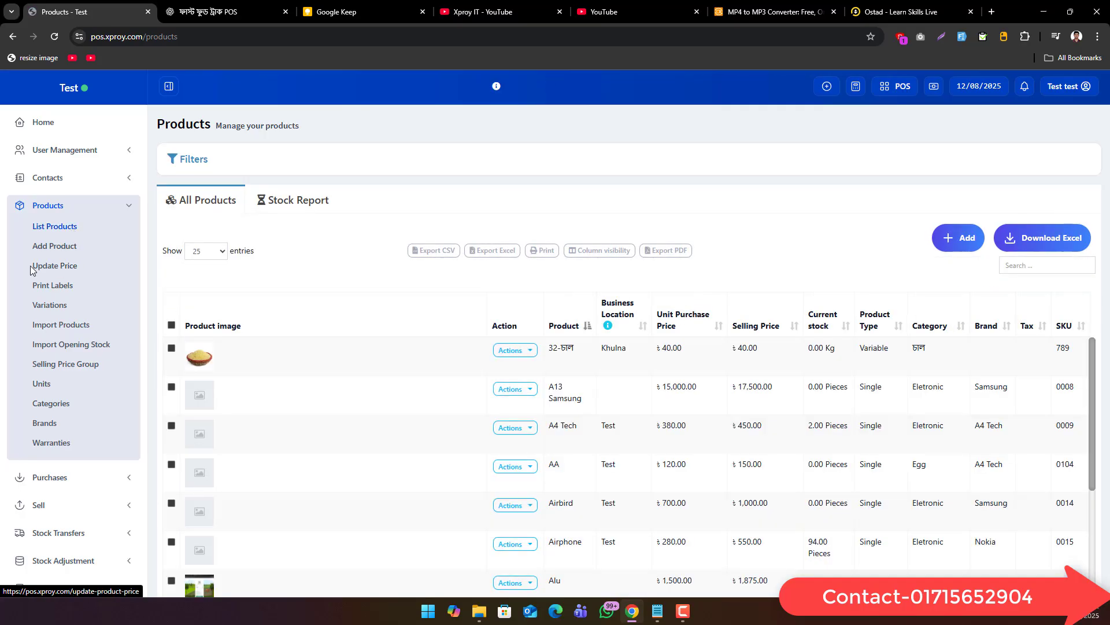
pyautogui.scroll(-4, 435, 296)
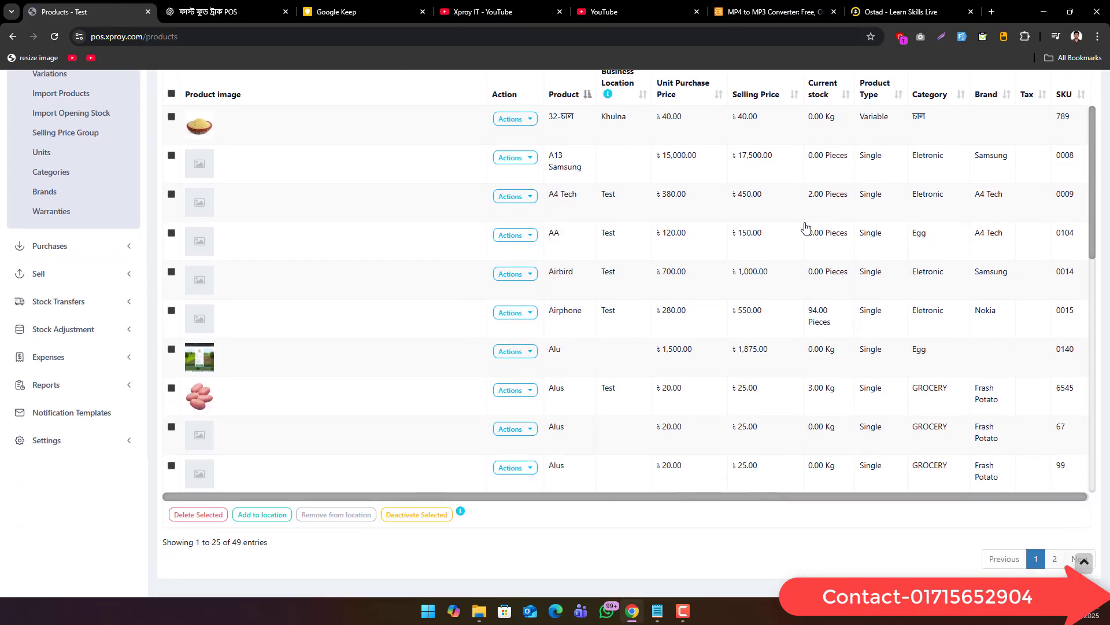
pyautogui.scroll(-6, 754, 253)
pyautogui.scroll(-3, 754, 252)
pyautogui.scroll(10, 753, 252)
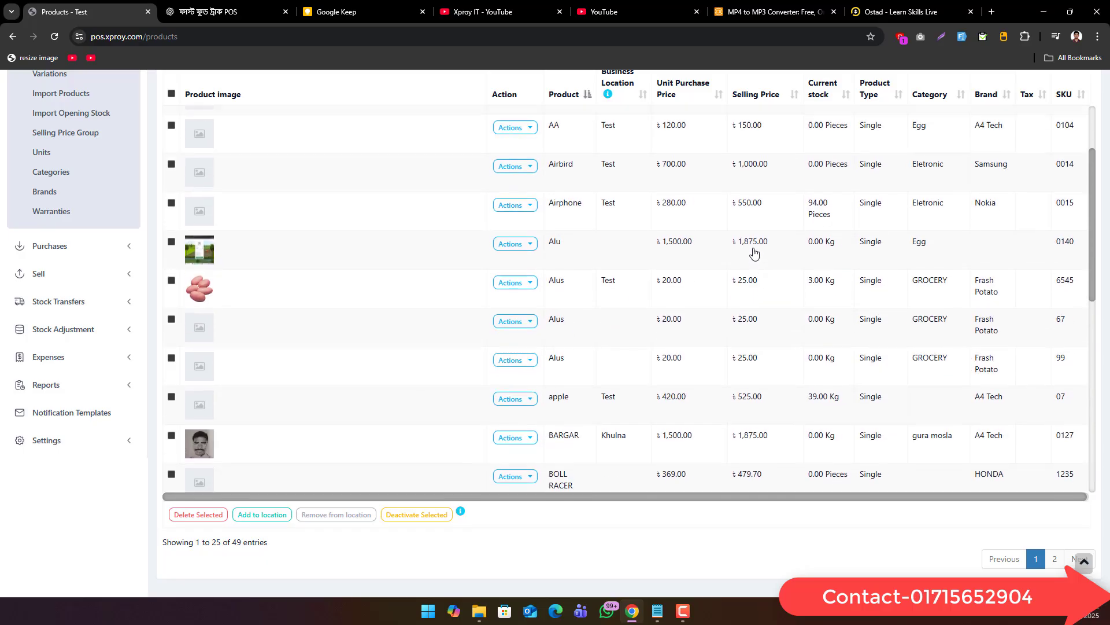
pyautogui.scroll(4, 711, 127)
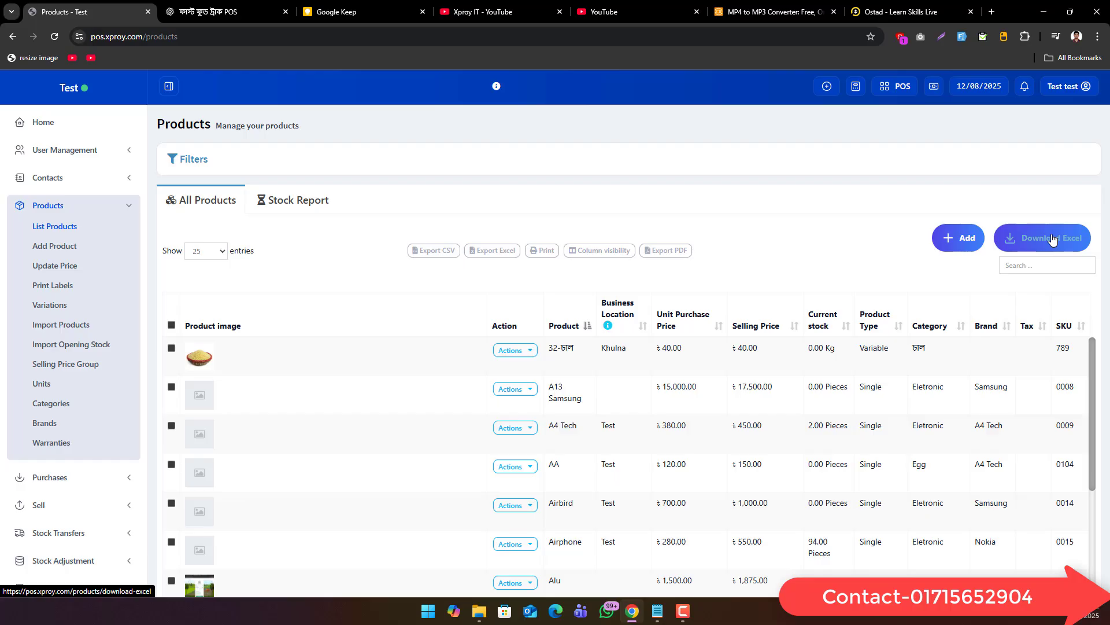
pyautogui.click(54, 266)
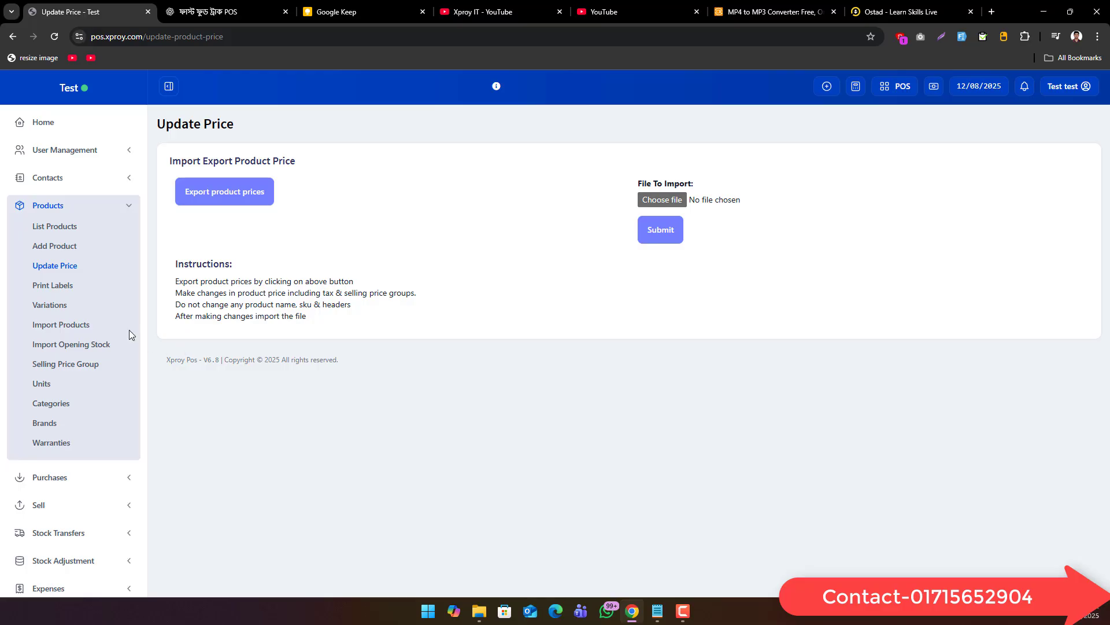
# Step: On the Print Labels page, exclude the product name, business name and packing date from the labels
pyautogui.click(52, 285)
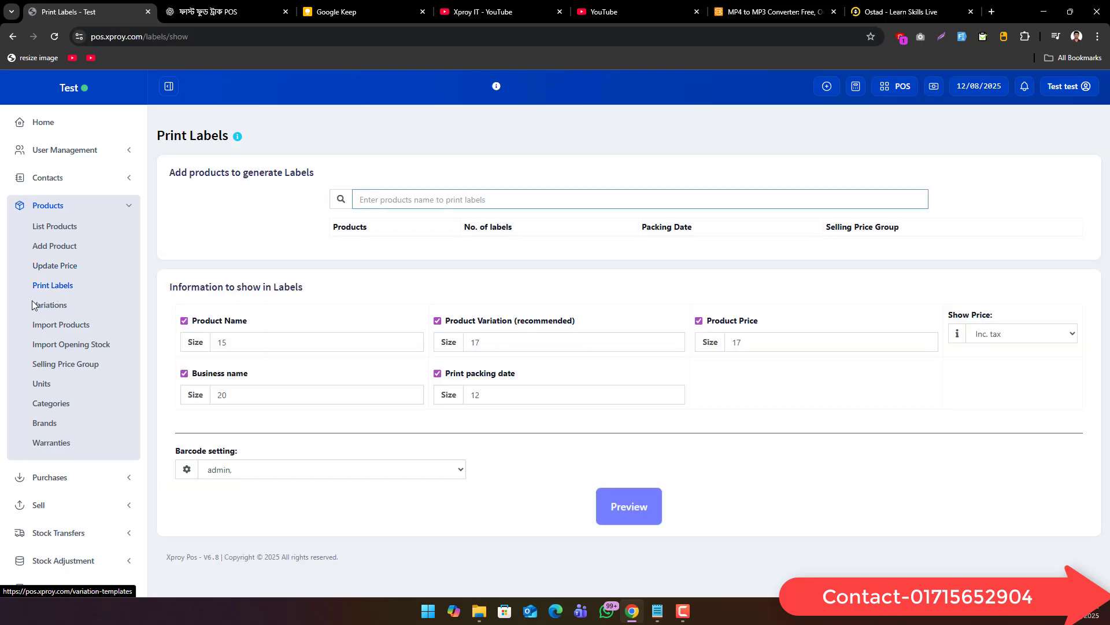
pyautogui.click(213, 324)
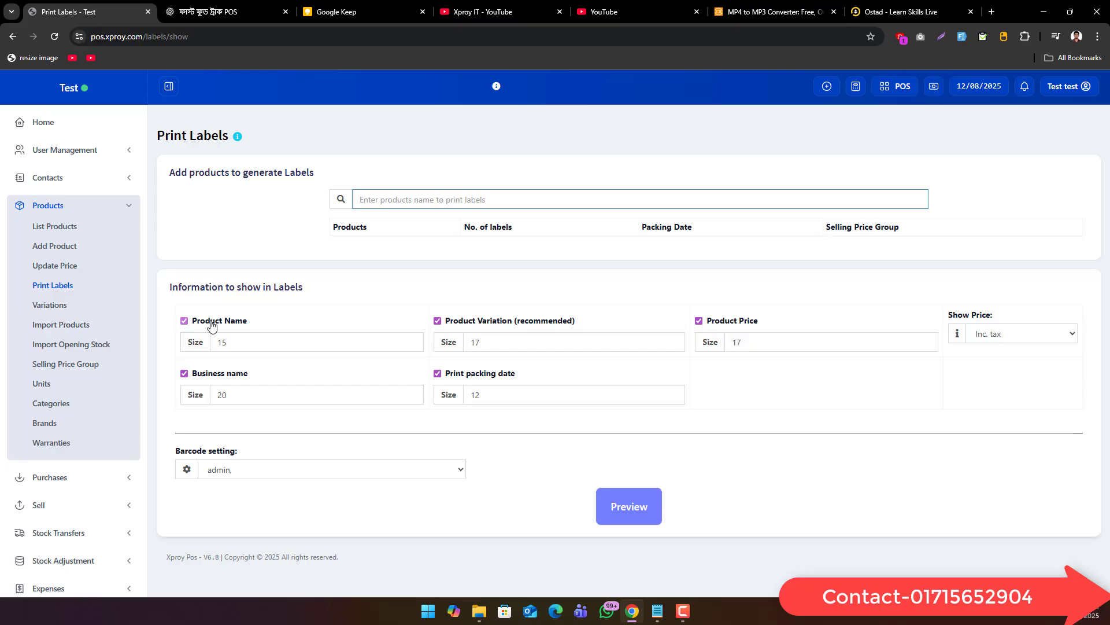
pyautogui.click(207, 376)
pyautogui.click(482, 381)
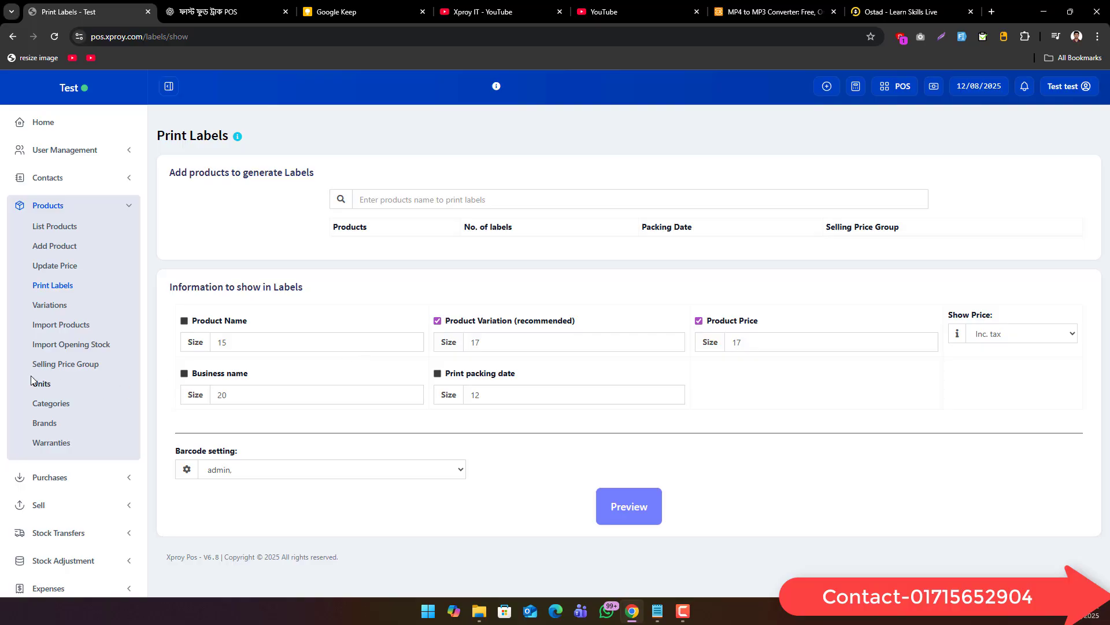
# Step: View the product variations, and examine the column instructions for importing products and opening stock
pyautogui.click(50, 306)
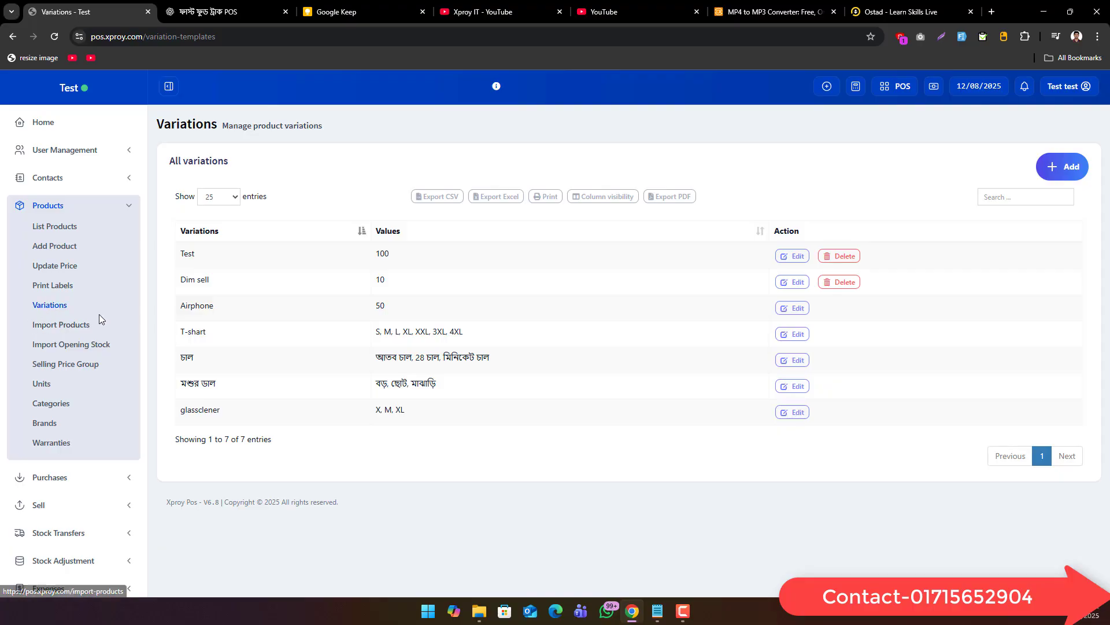
pyautogui.click(45, 329)
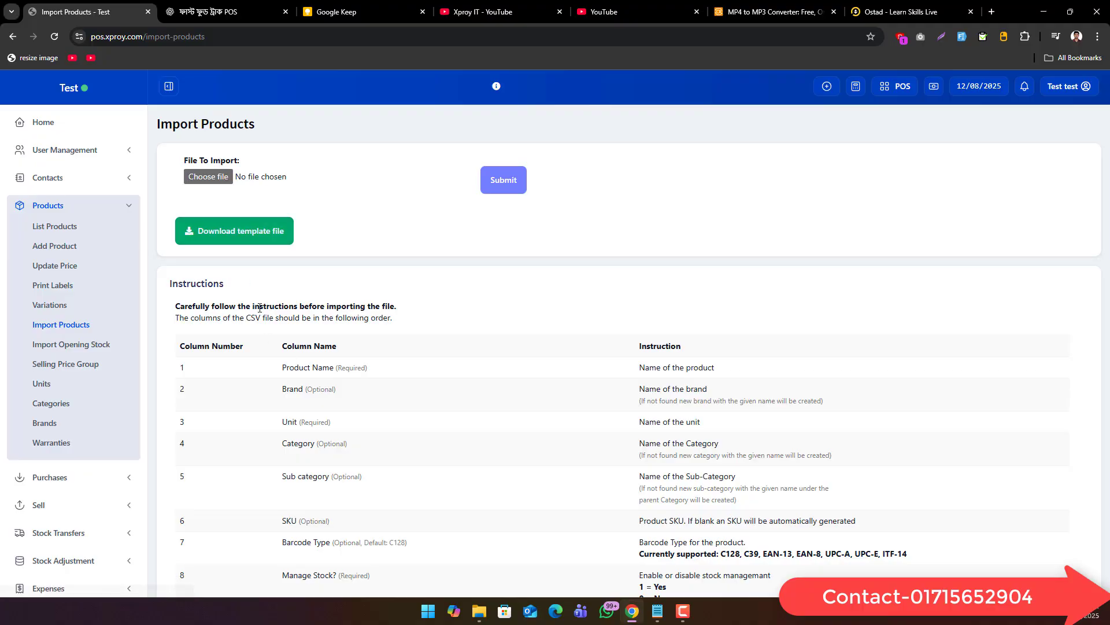
pyautogui.moveTo(237, 328); pyautogui.dragTo(317, 391)
pyautogui.moveTo(378, 465); pyautogui.dragTo(454, 556)
pyautogui.scroll(10, 438, 512)
pyautogui.scroll(10, 438, 512)
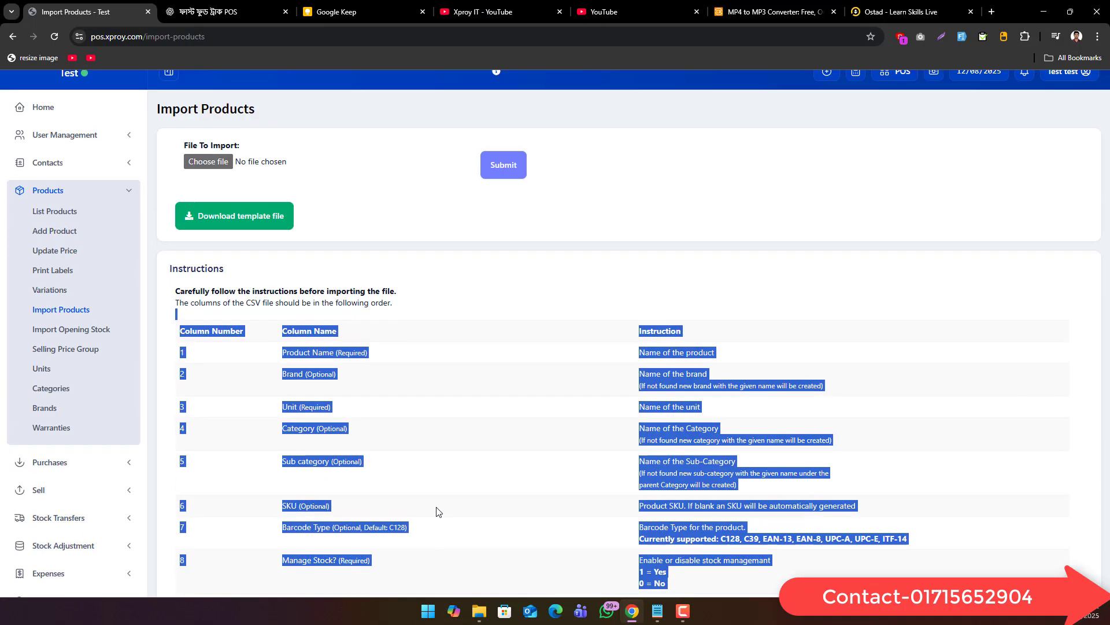
pyautogui.click(414, 380)
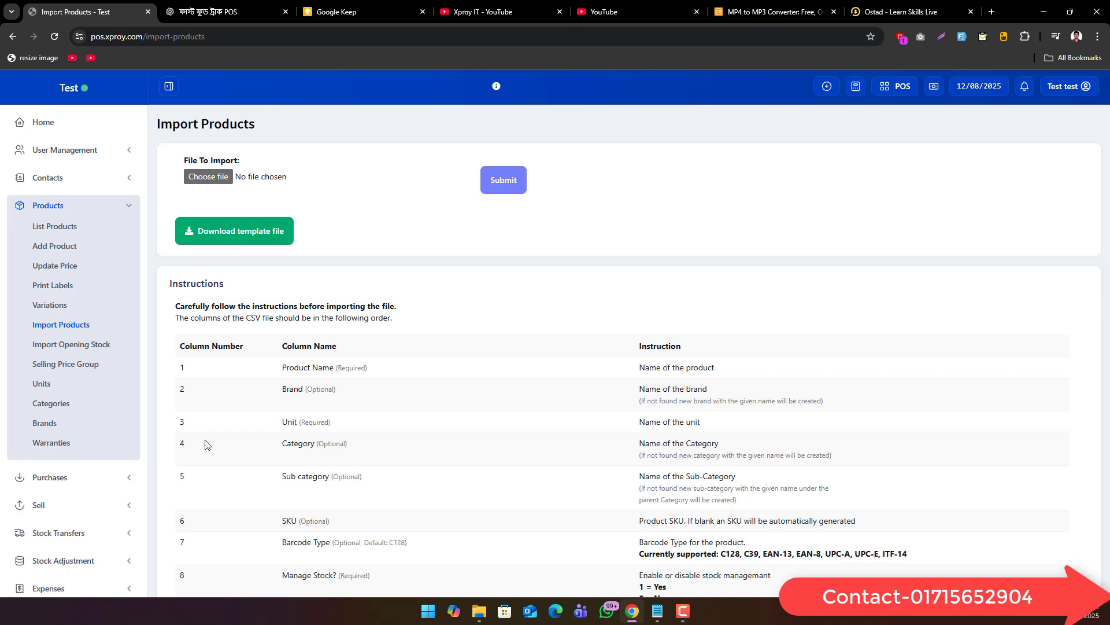
pyautogui.click(72, 344)
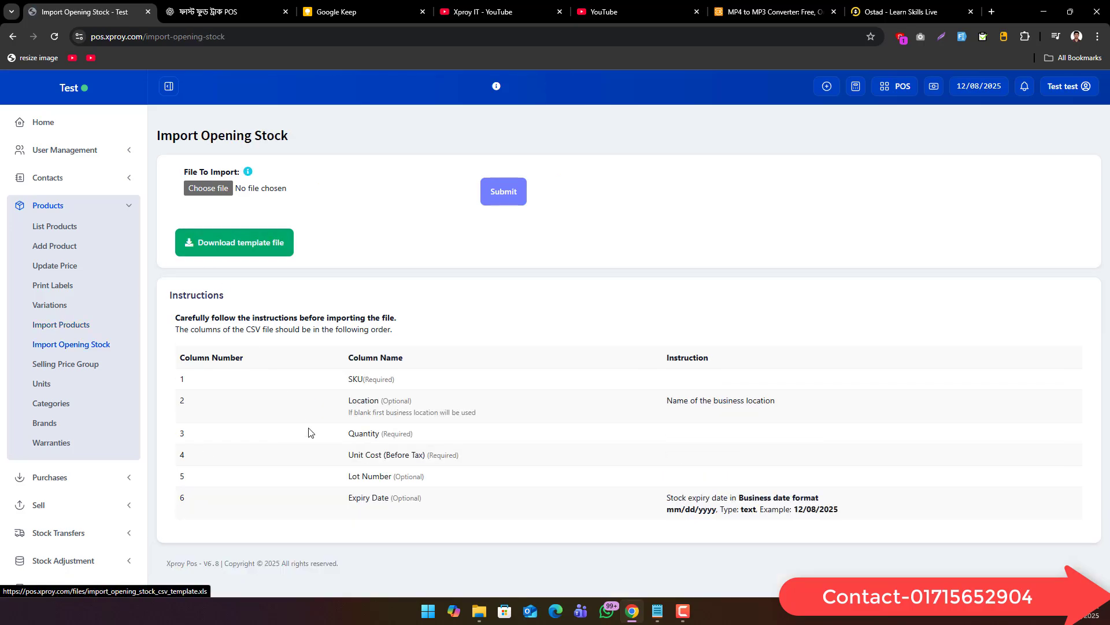
# Step: Finish reading the opening stock import columns, and view the selling price groups and the product units list
pyautogui.moveTo(382, 498); pyautogui.dragTo(281, 389)
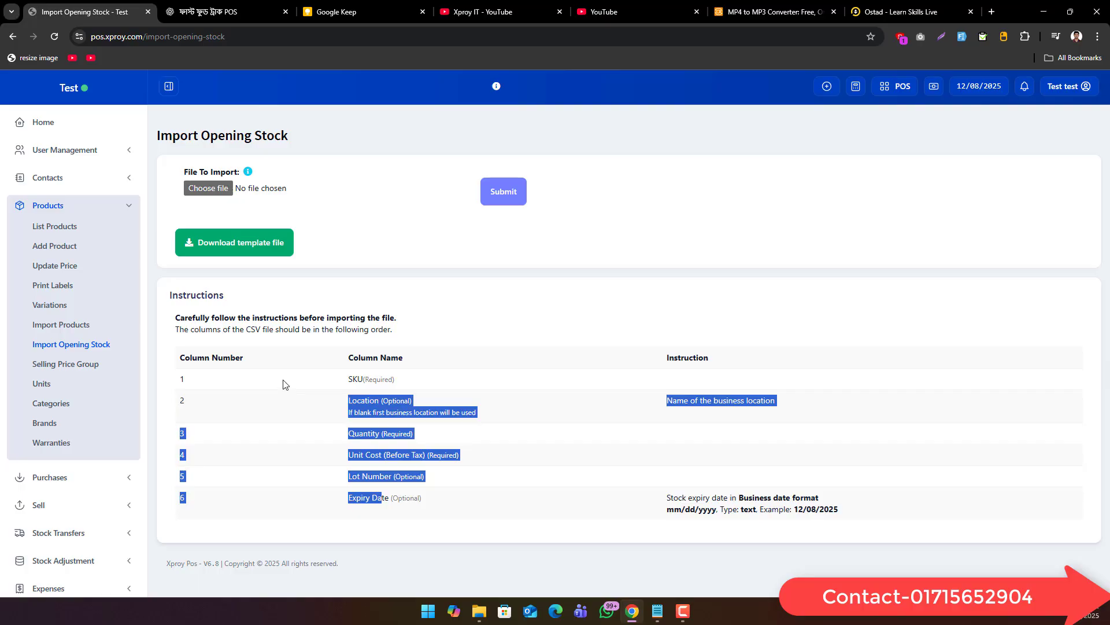
pyautogui.click(91, 369)
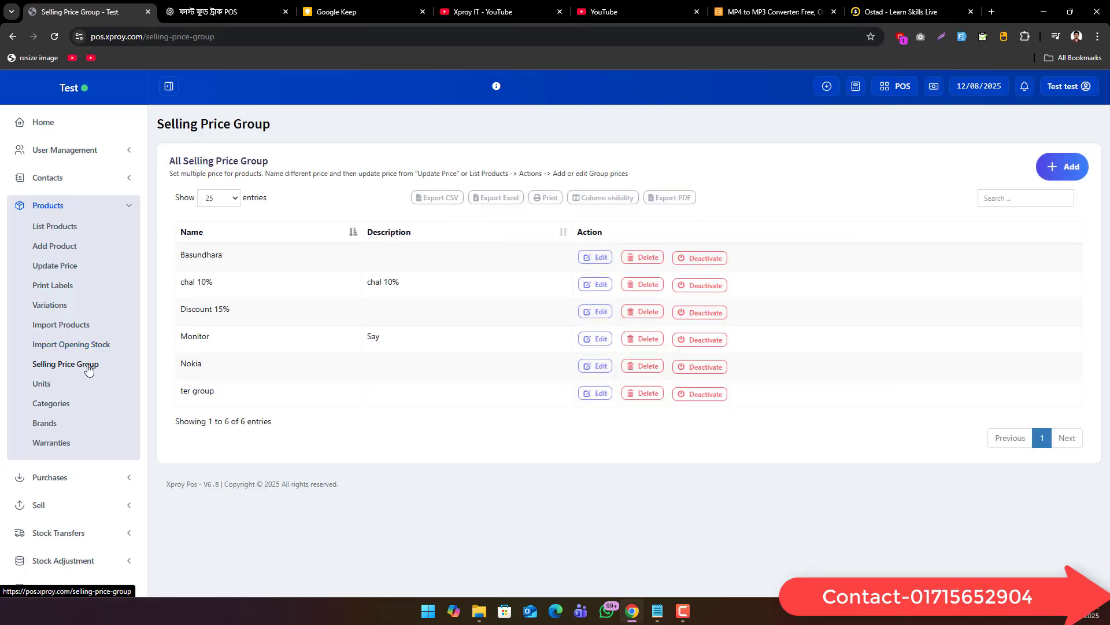
pyautogui.click(40, 384)
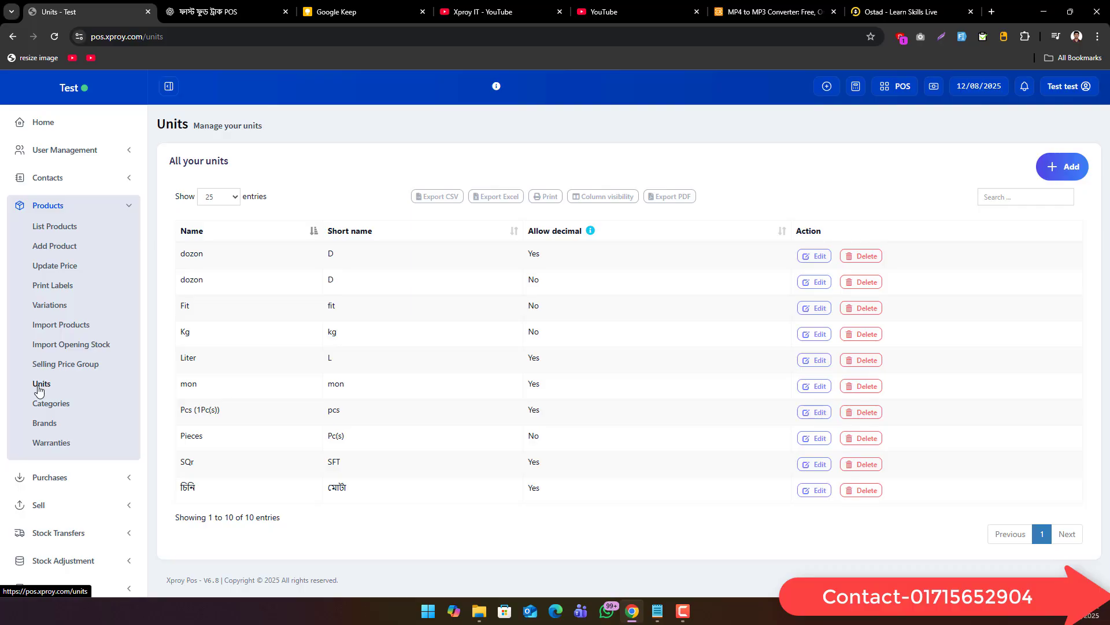
# Step: View the product categories and inspect the sub taxonomy option in the form for adding a category, leaving it unsaved
pyautogui.click(56, 404)
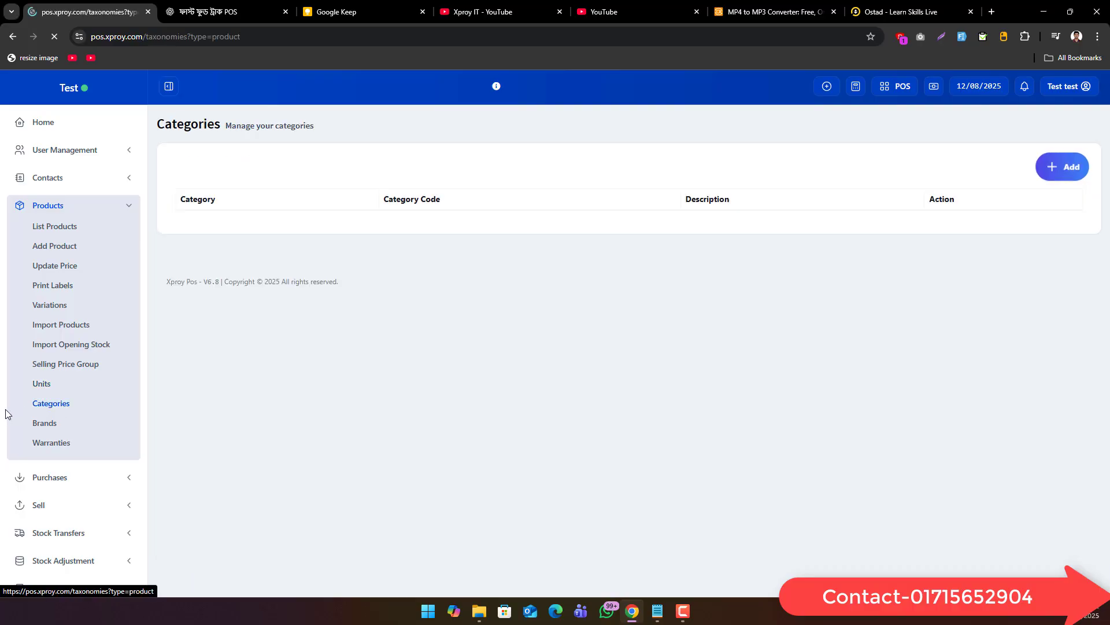
pyautogui.click(1061, 167)
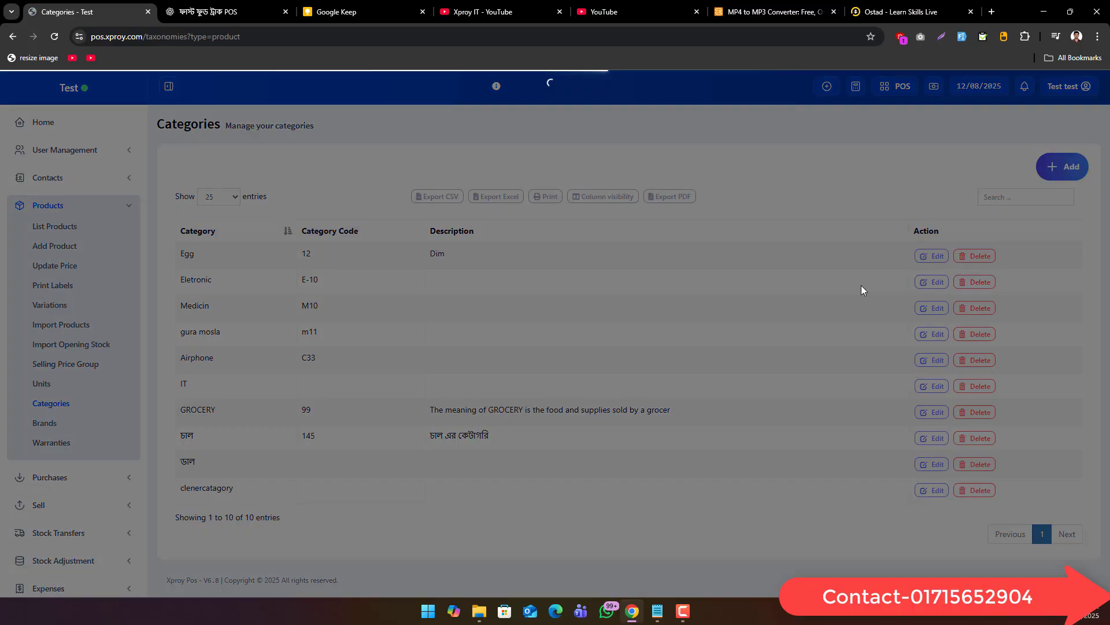
pyautogui.click(439, 301)
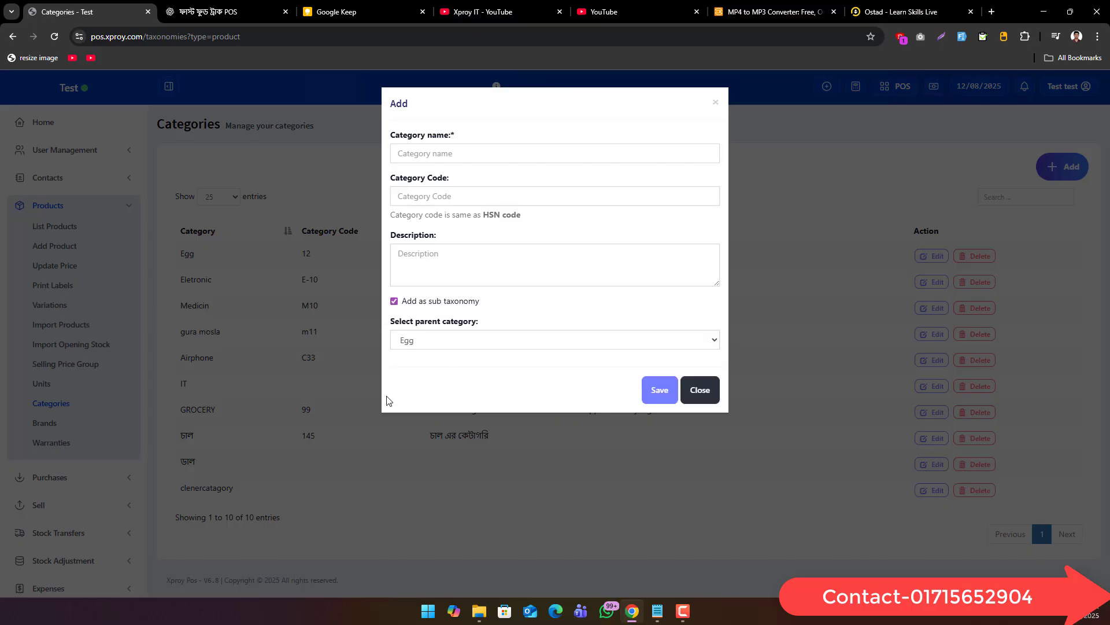
pyautogui.click(13, 433)
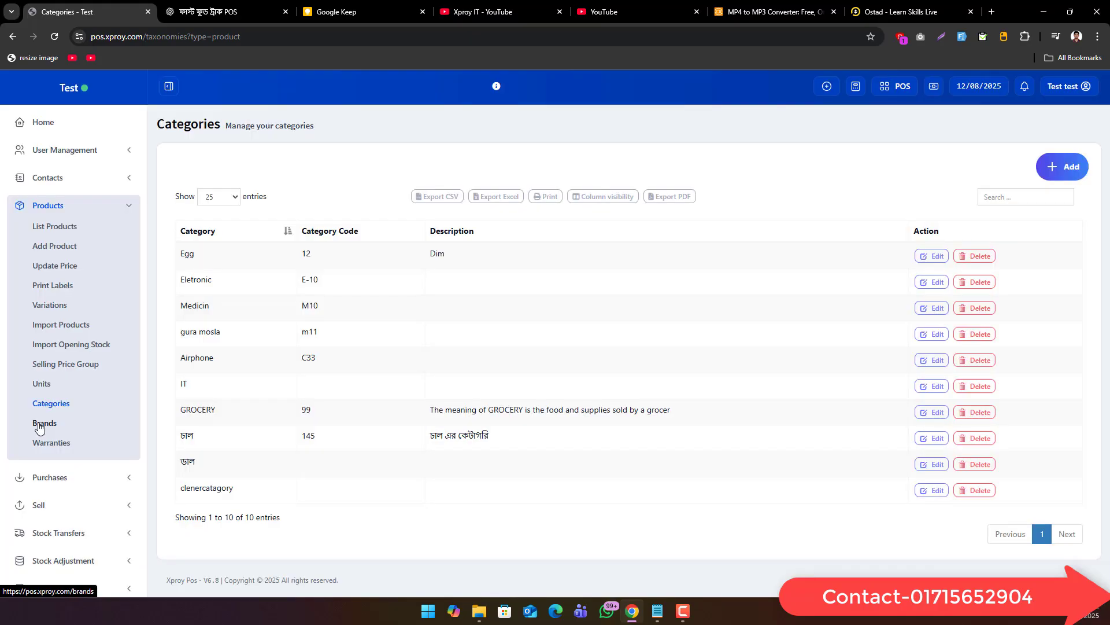
# Step: View the brands list, and the purchases list with the actions available for the most recent purchase
pyautogui.click(39, 426)
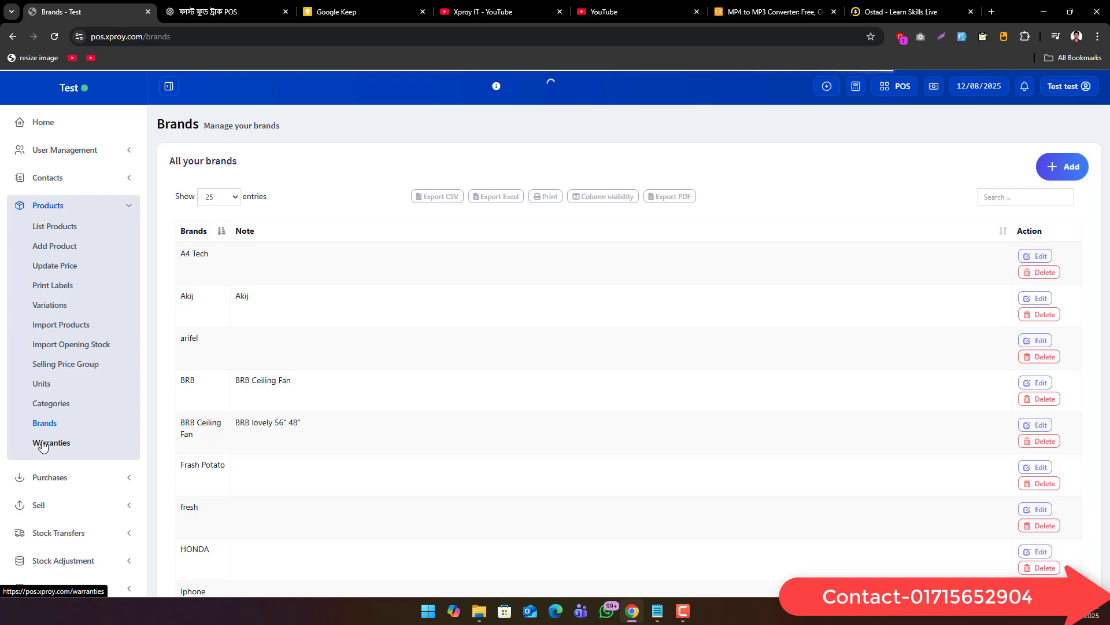
pyautogui.click(69, 478)
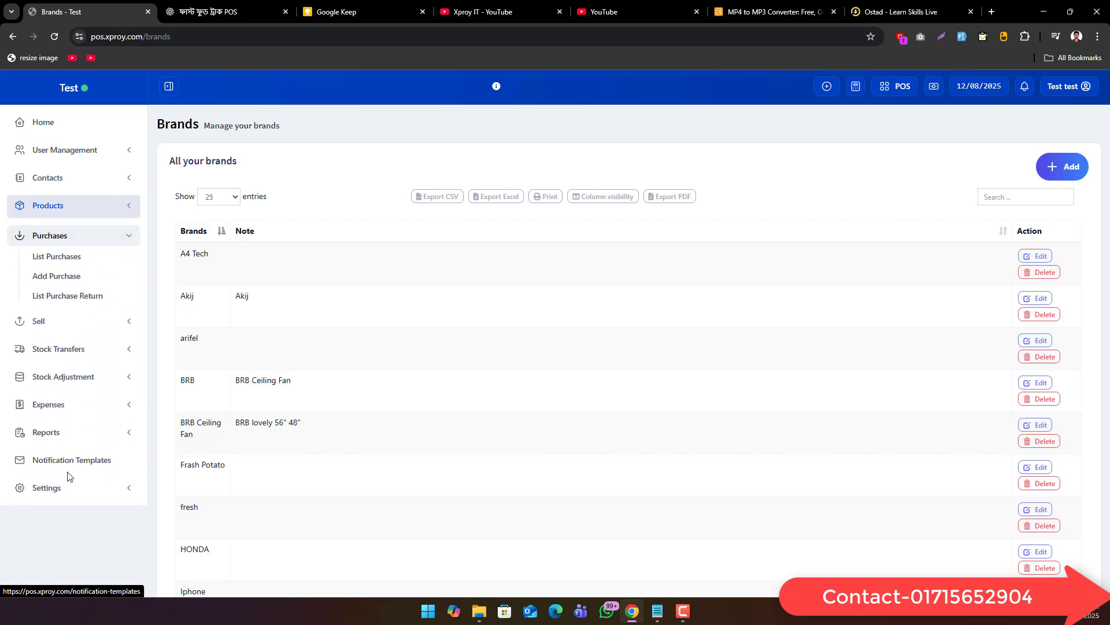
pyautogui.click(68, 261)
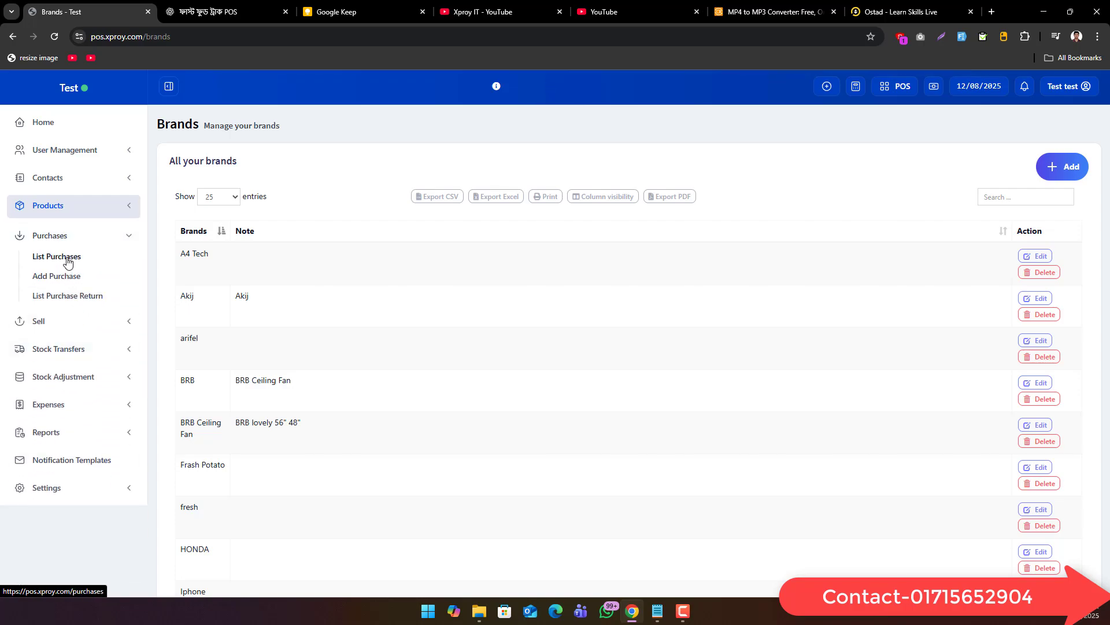
pyautogui.click(68, 260)
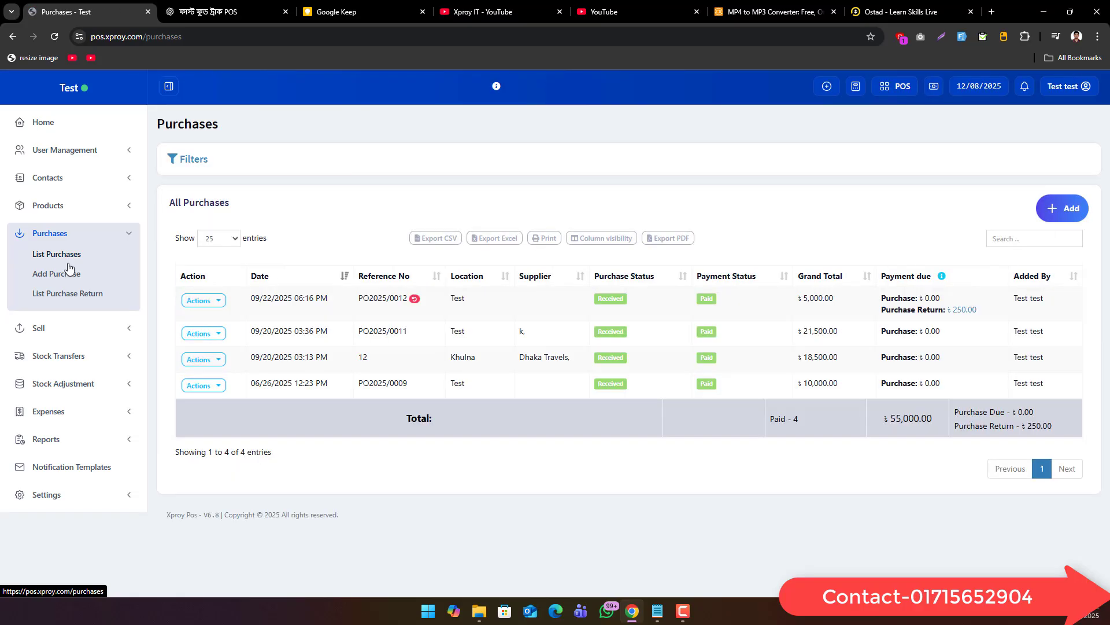
pyautogui.click(203, 300)
pyautogui.scroll(-1, 197, 356)
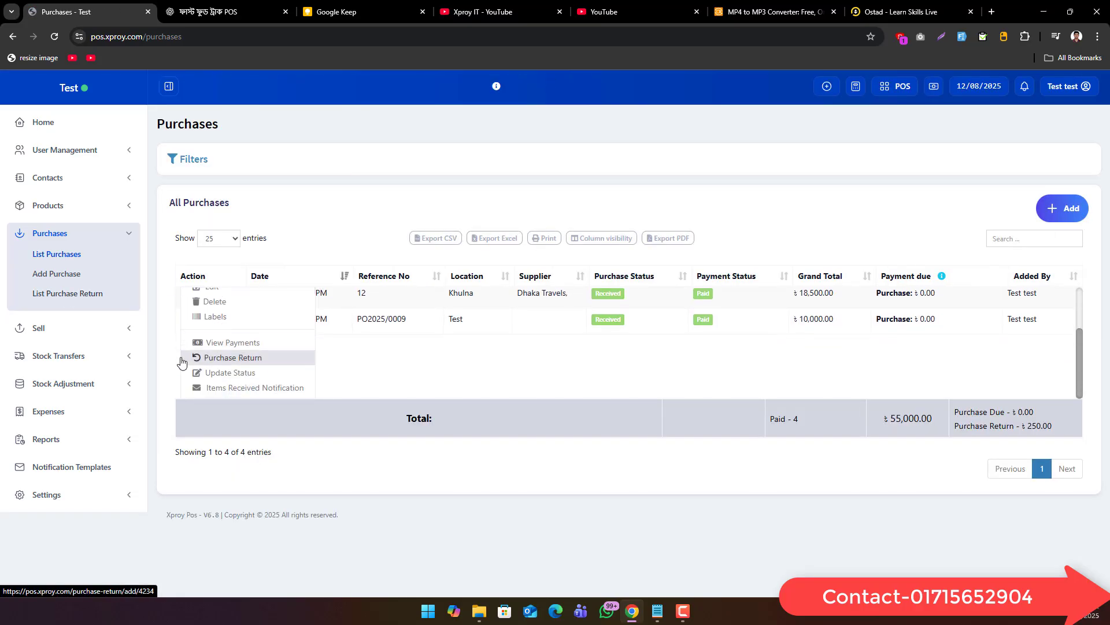
# Step: View the list of all sales and review the actions available for the most recent sale
pyautogui.click(75, 328)
pyautogui.click(56, 289)
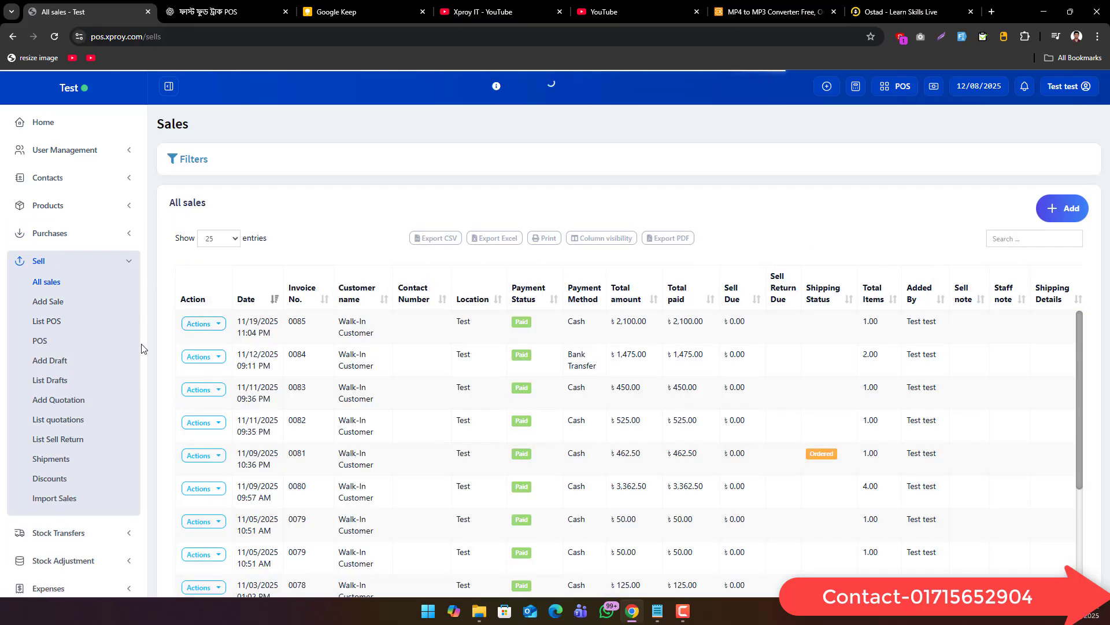
pyautogui.click(197, 324)
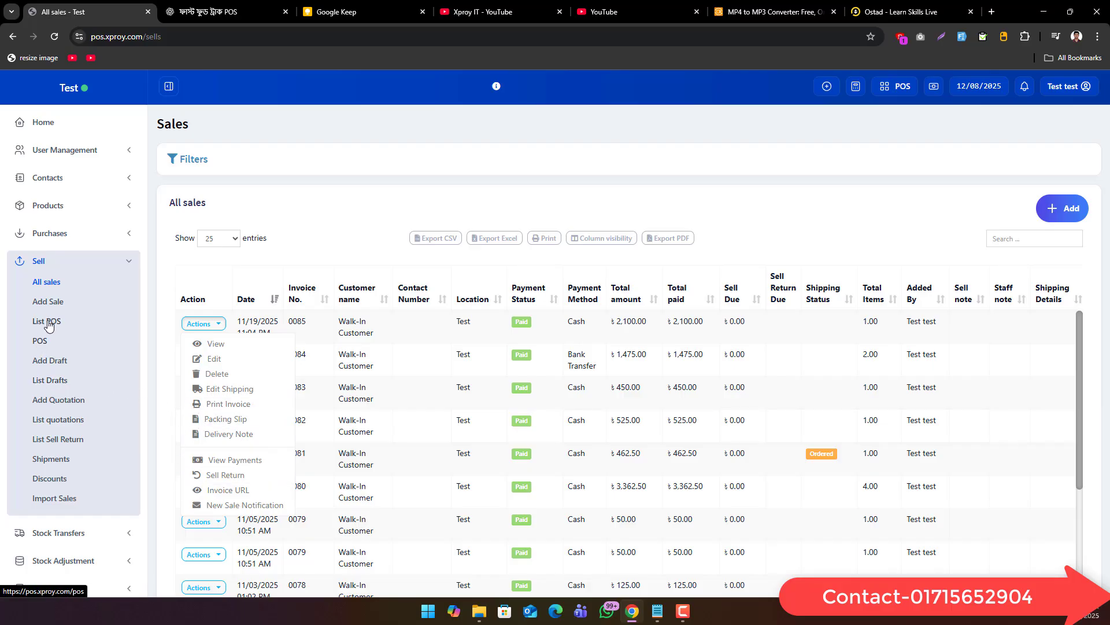
pyautogui.click(60, 347)
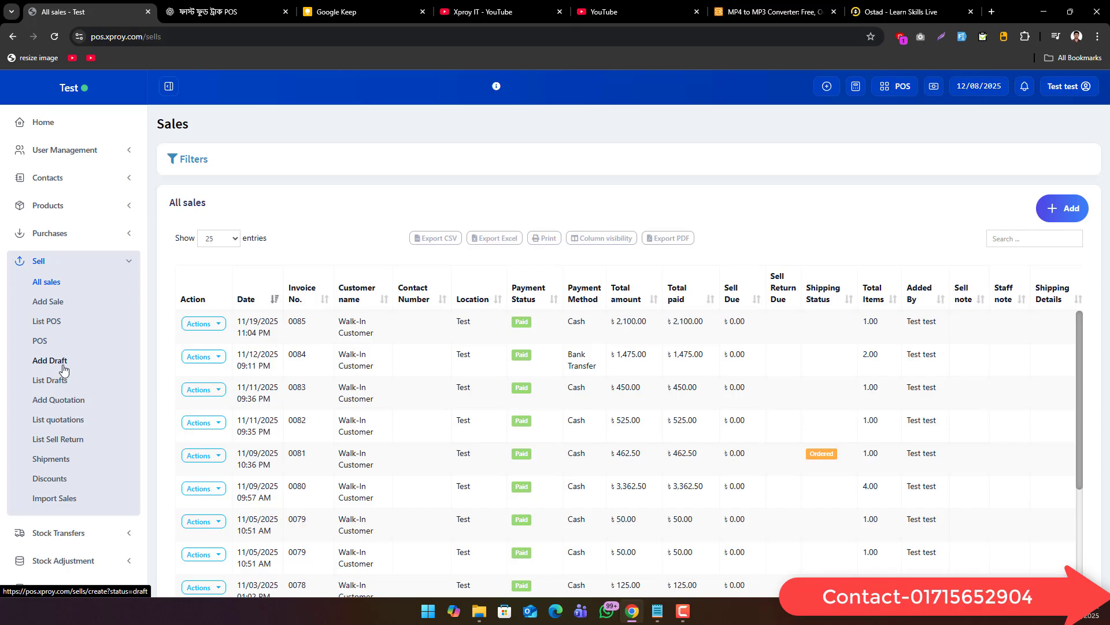
pyautogui.click(214, 321)
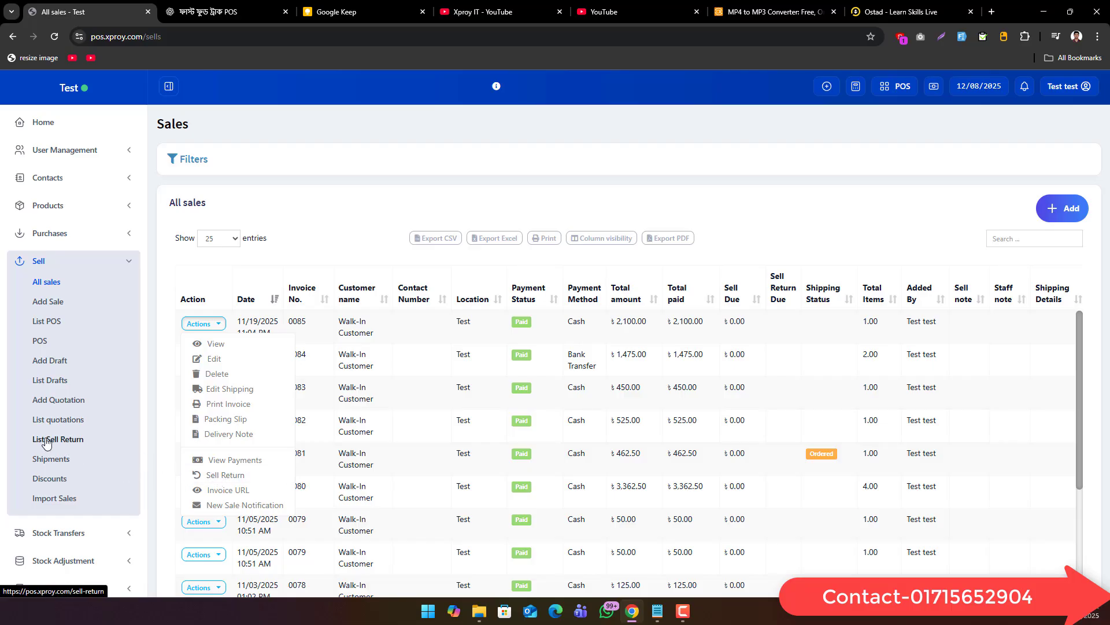
pyautogui.click(153, 447)
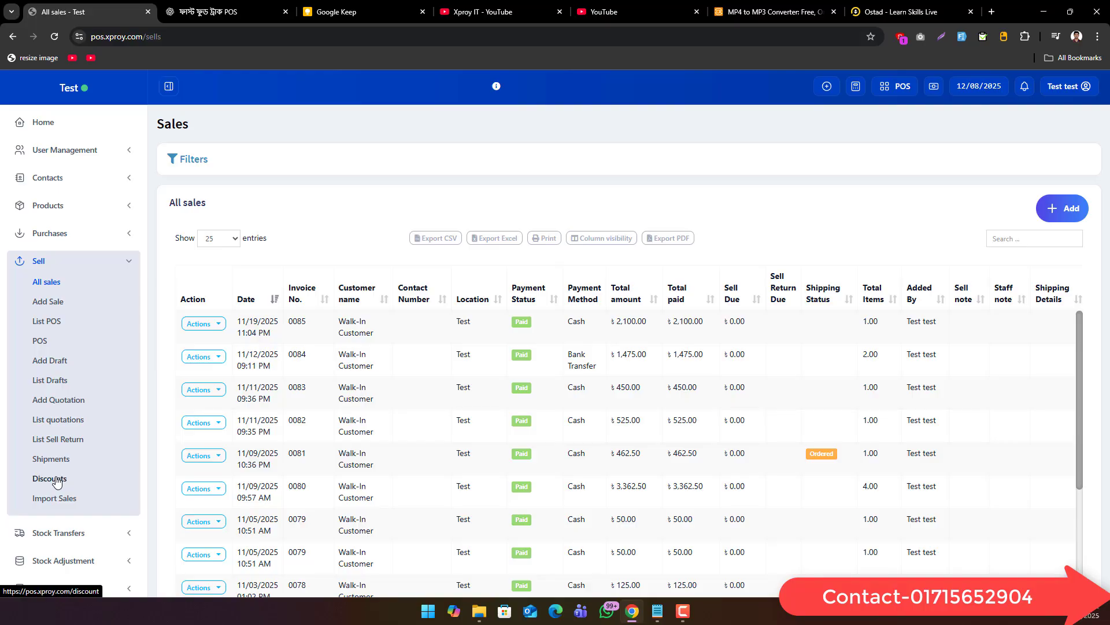
# Step: Open the sales import page and examine its instructions and importable fields
pyautogui.click(52, 497)
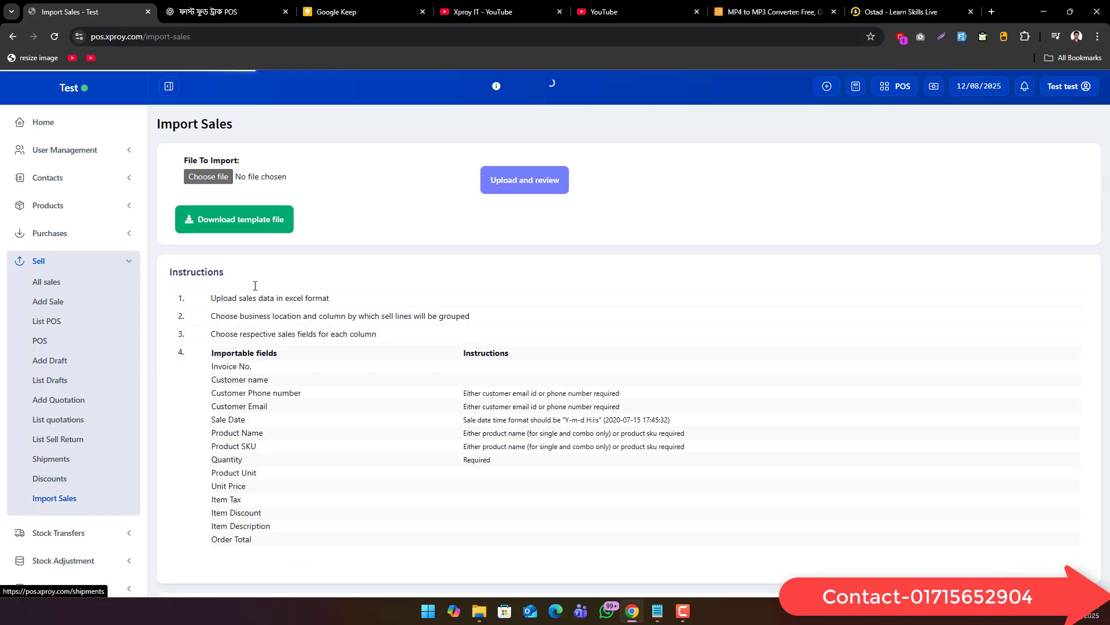
pyautogui.moveTo(216, 297); pyautogui.dragTo(283, 531)
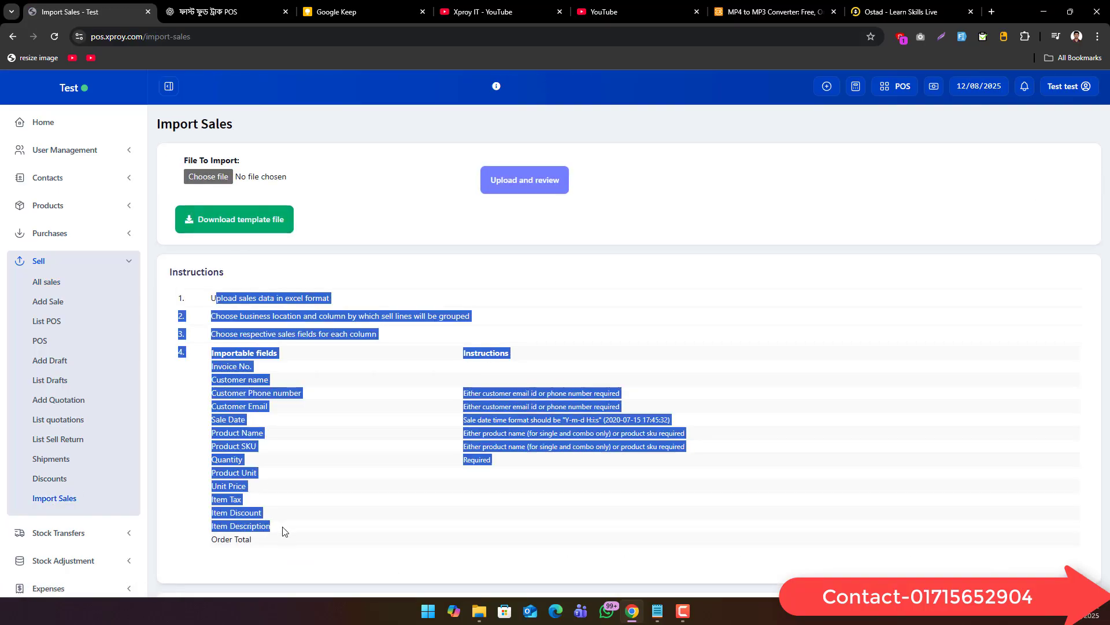
pyautogui.click(297, 496)
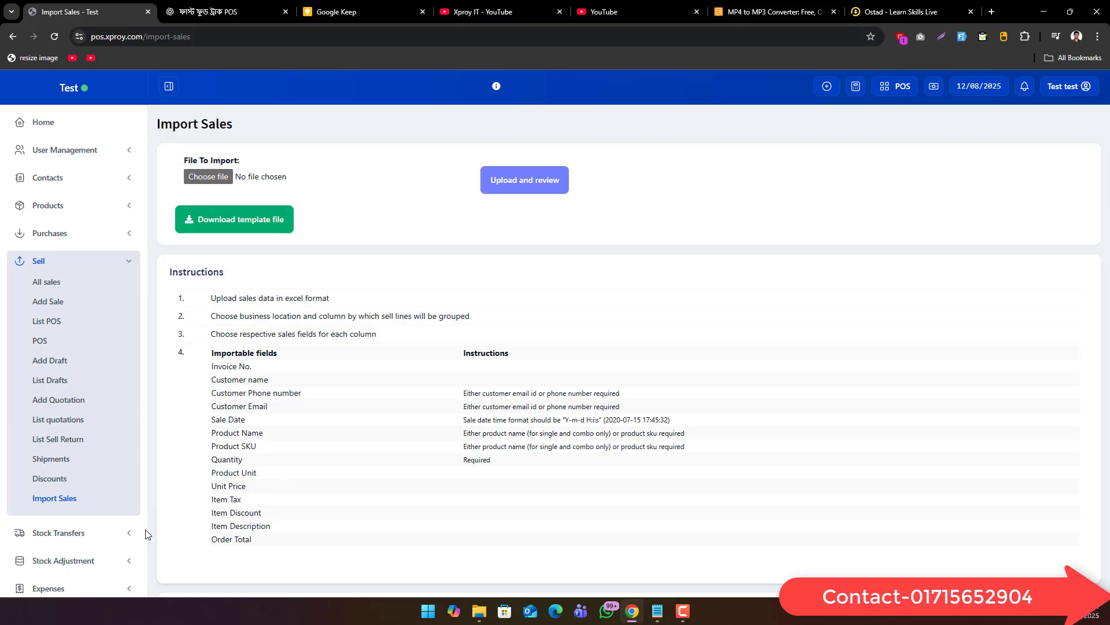
# Step: View the list of stock transfers and reveal the stock adjustment options
pyautogui.click(116, 532)
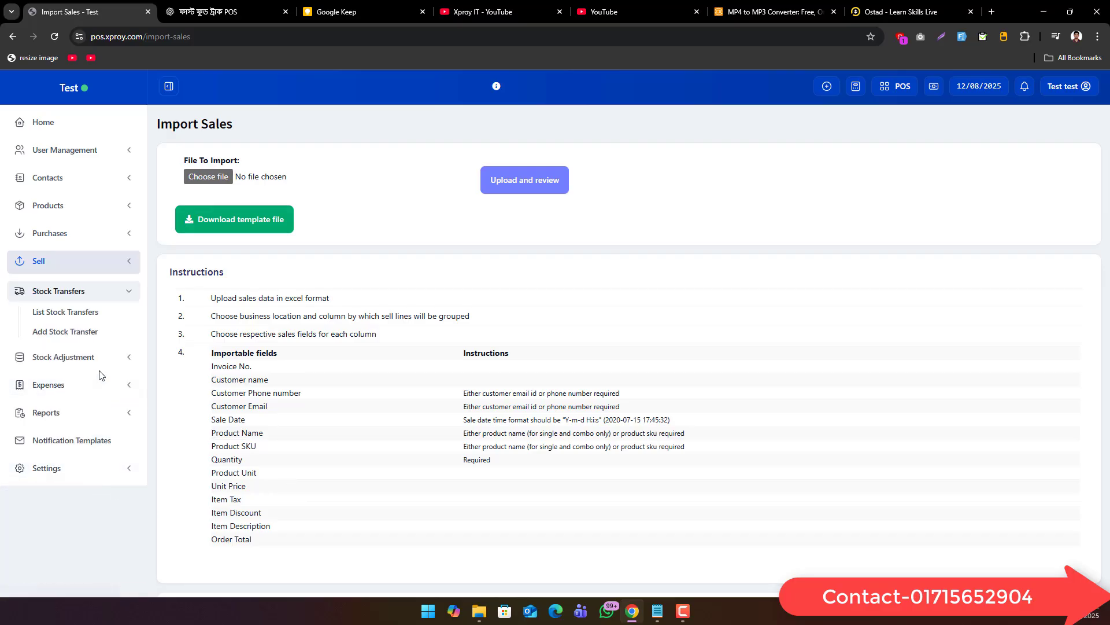
pyautogui.click(88, 314)
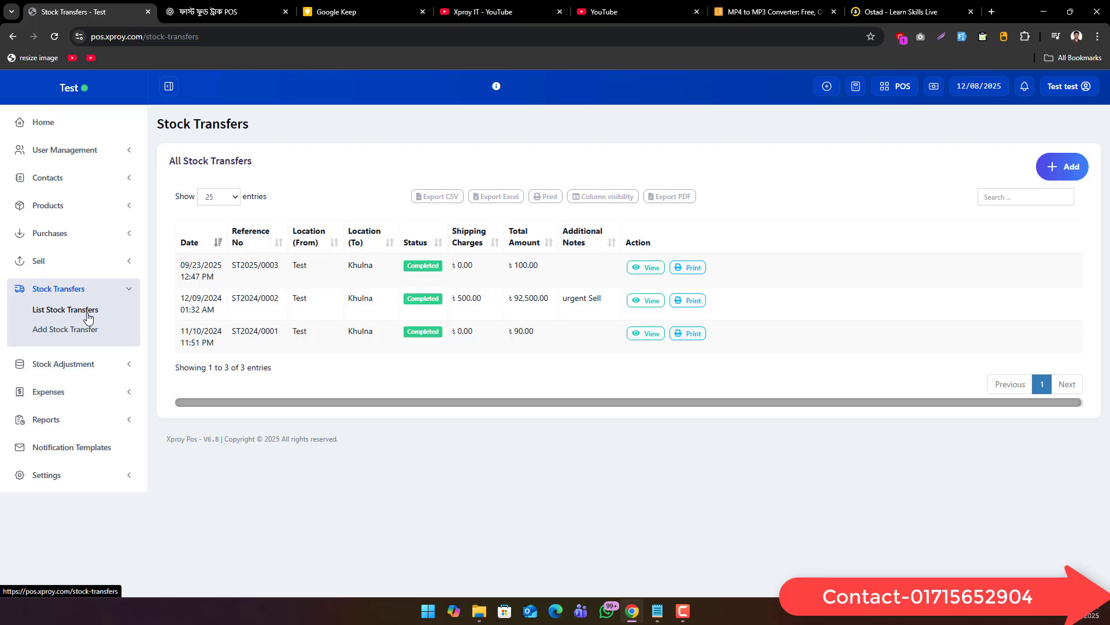
pyautogui.click(90, 365)
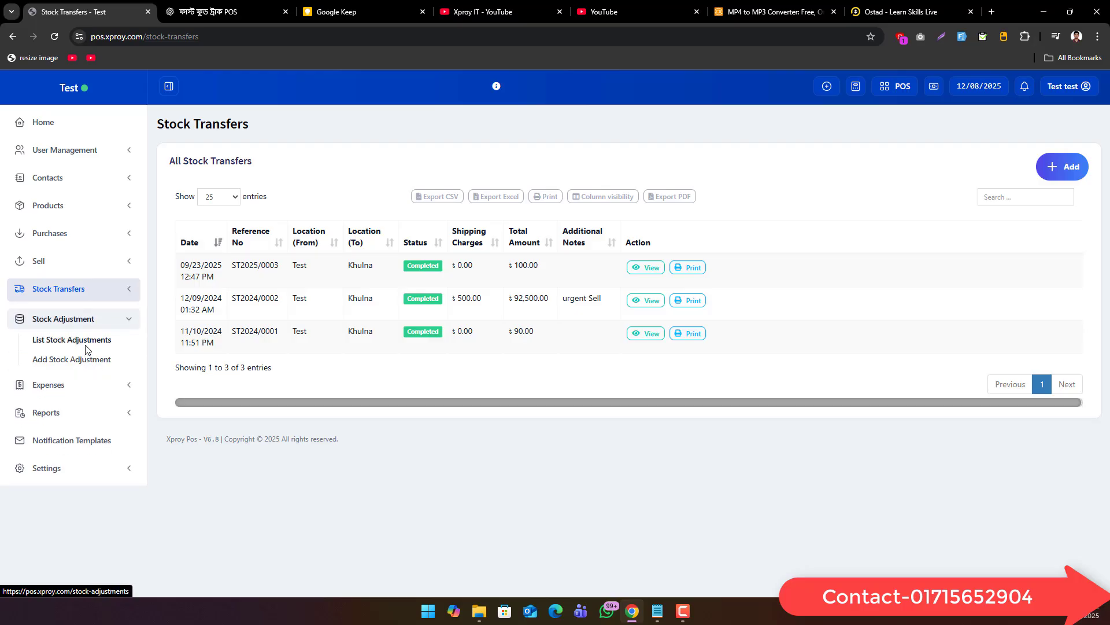
# Step: View the expenses list and the expense categories list
pyautogui.click(81, 384)
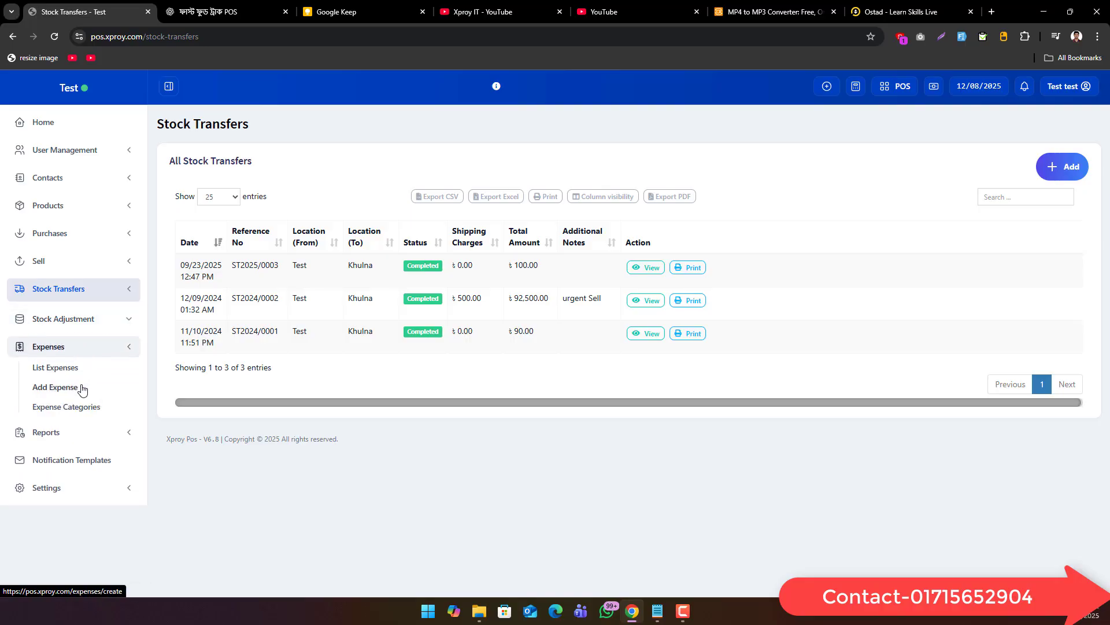
pyautogui.click(80, 370)
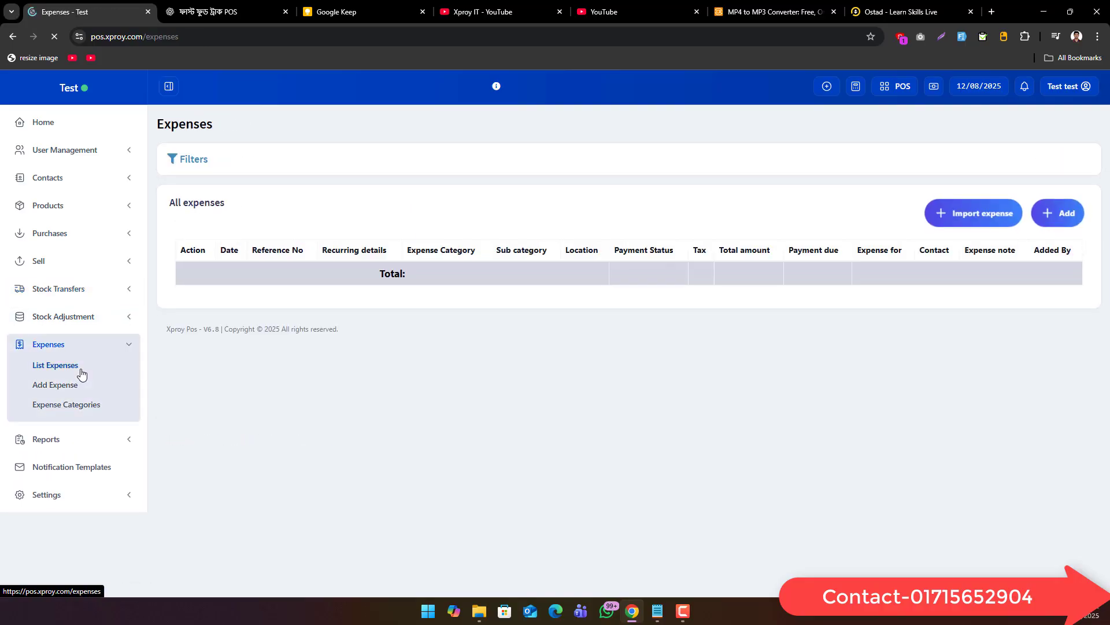
pyautogui.click(77, 405)
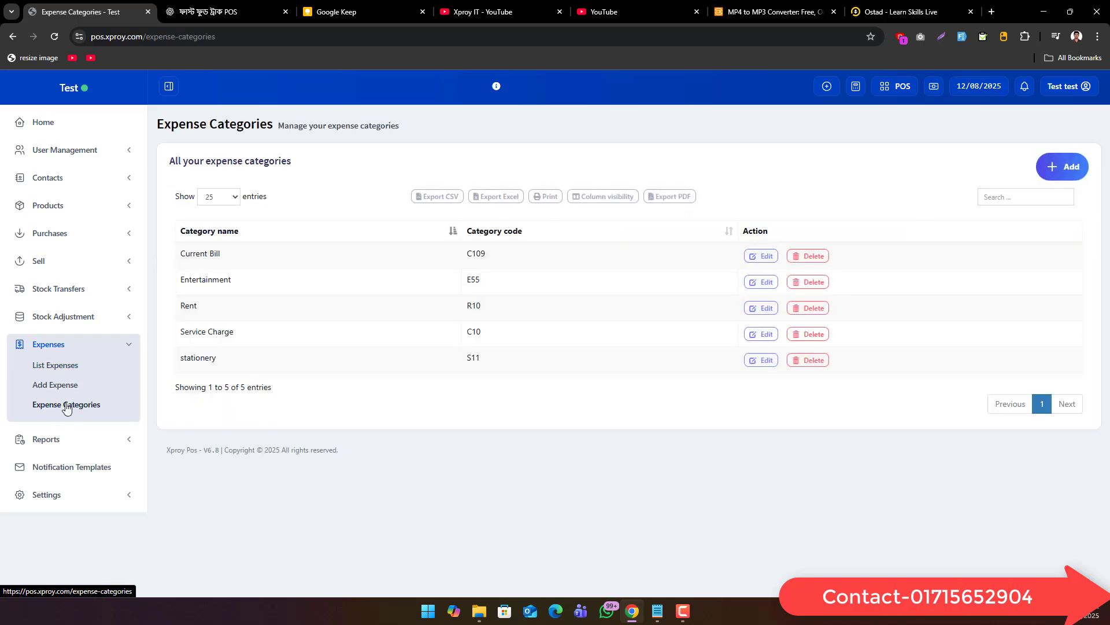
# Step: Inspect the sub-category option in the form for adding an expense category, and close the form without saving
pyautogui.click(1062, 167)
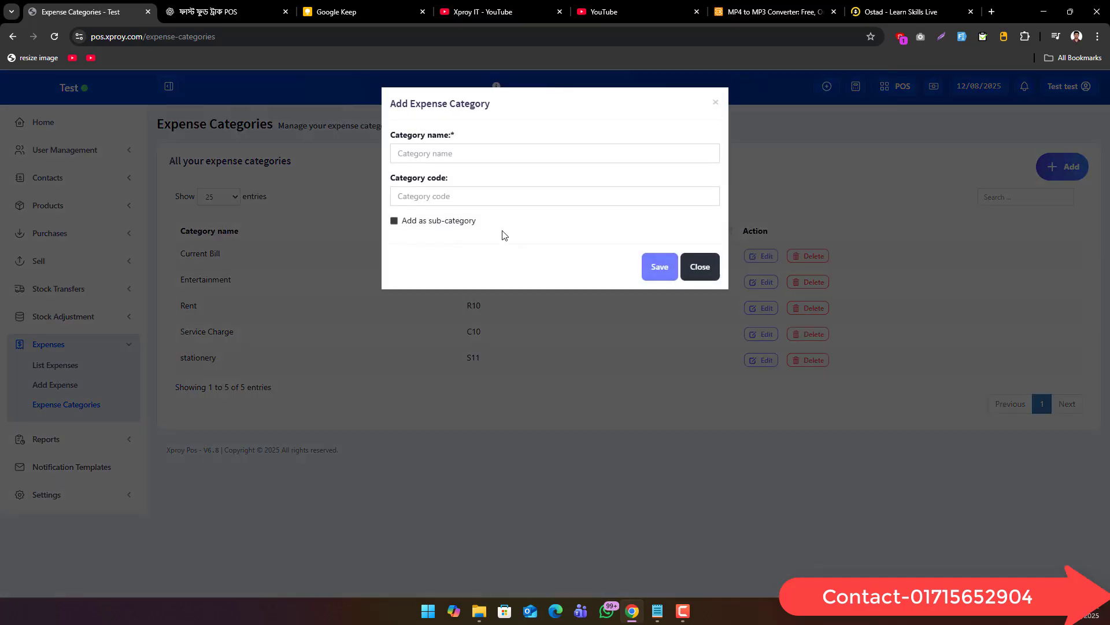
pyautogui.click(459, 220)
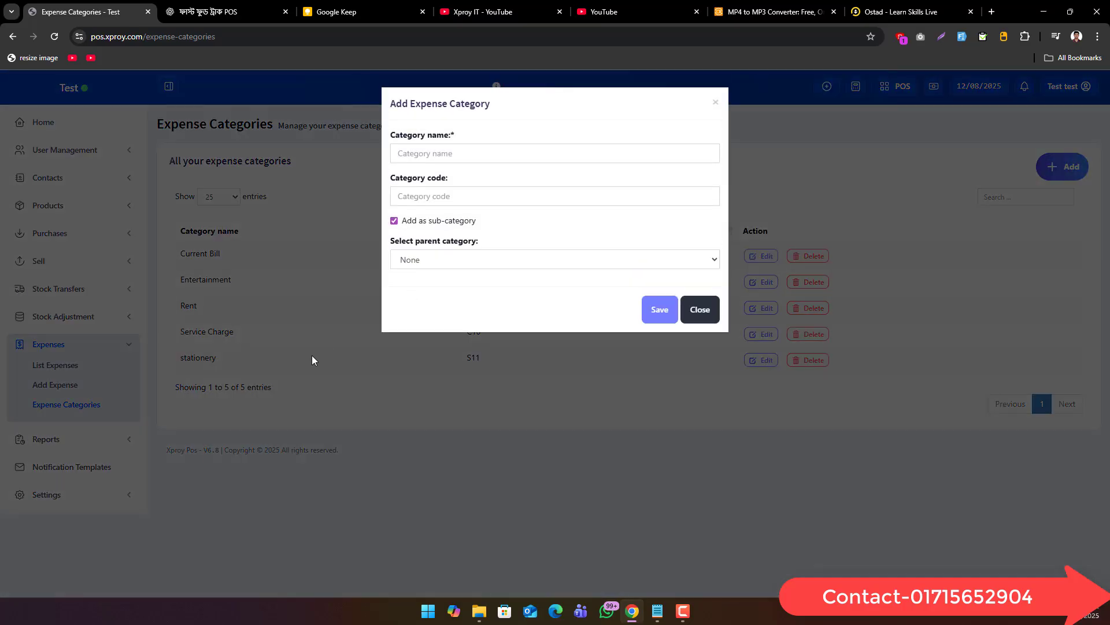
pyautogui.click(698, 309)
# Step: Look through the available reports, viewing the Profit / Loss Report and the Activity Log
pyautogui.click(81, 439)
pyautogui.scroll(-3, 83, 381)
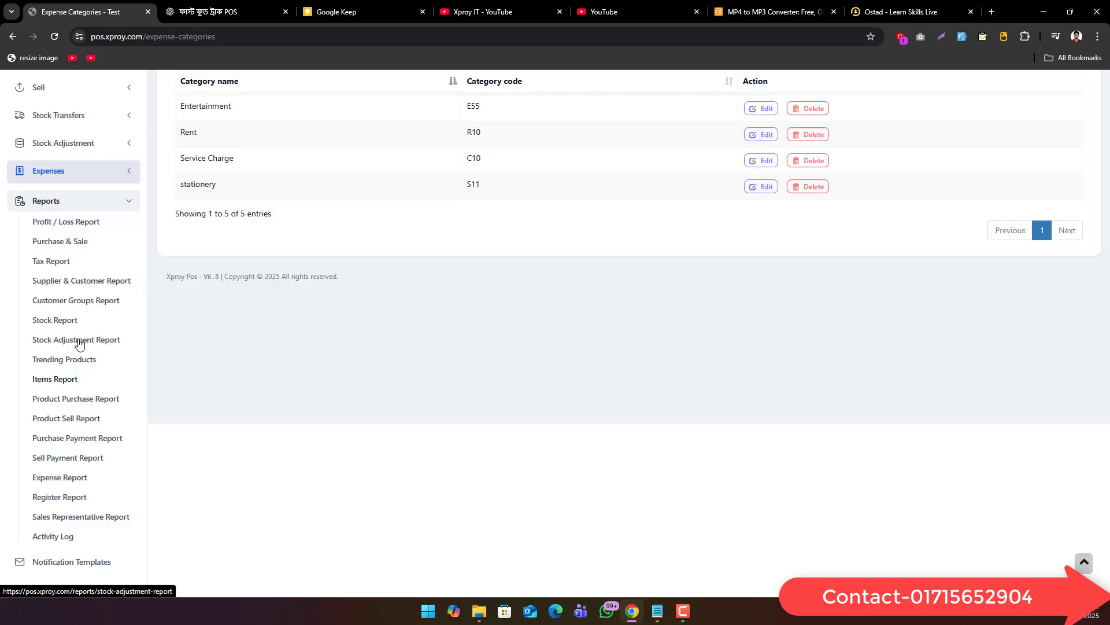
pyautogui.click(63, 223)
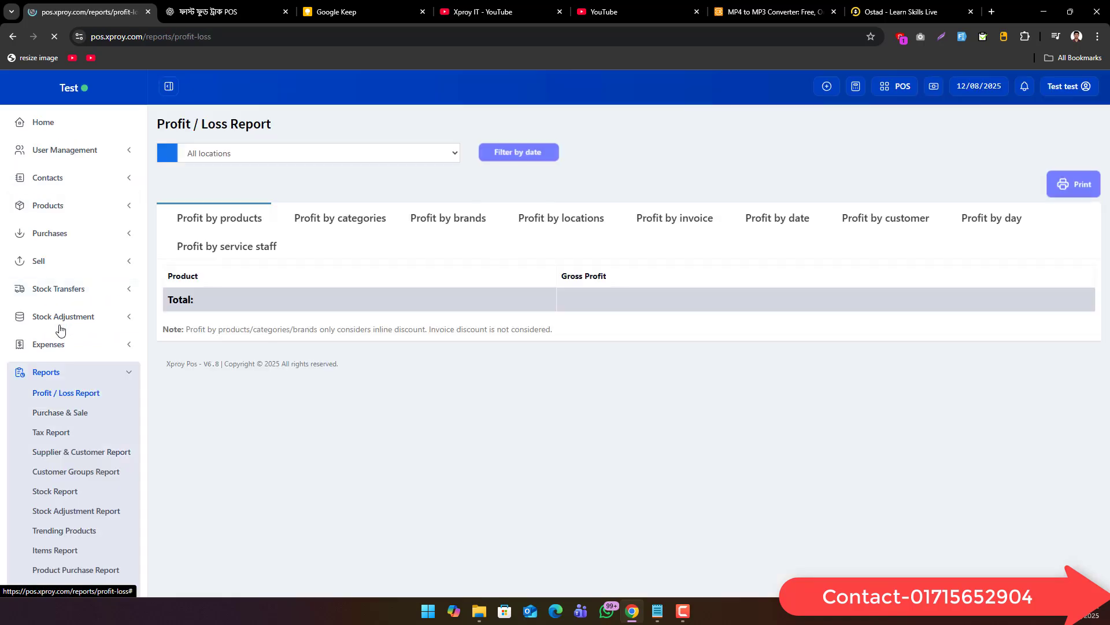
pyautogui.scroll(-4, 48, 440)
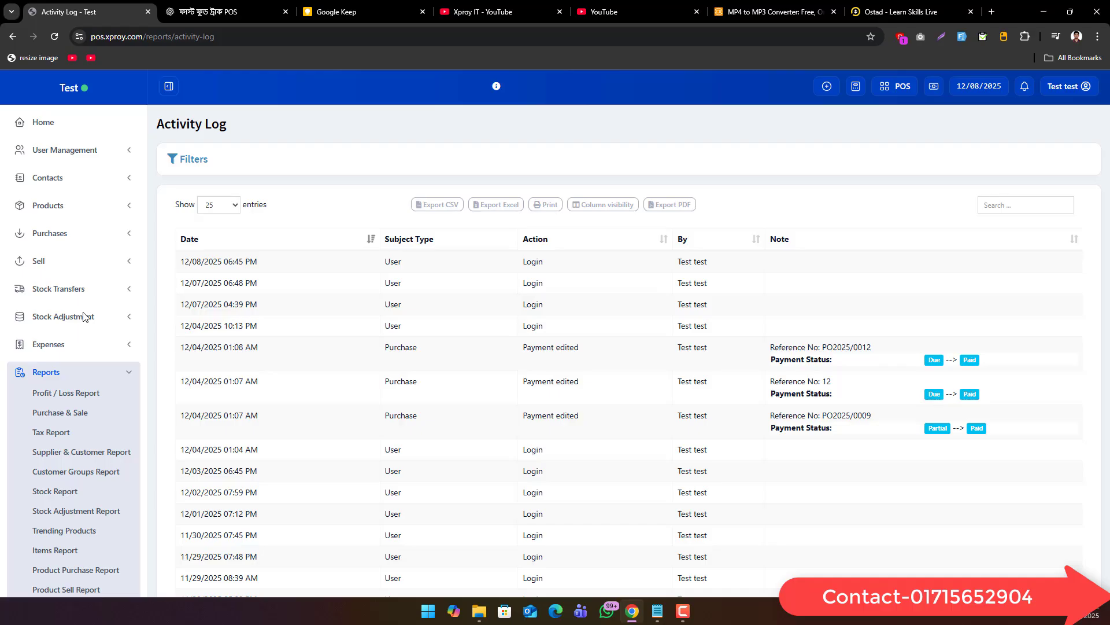
pyautogui.click(83, 316)
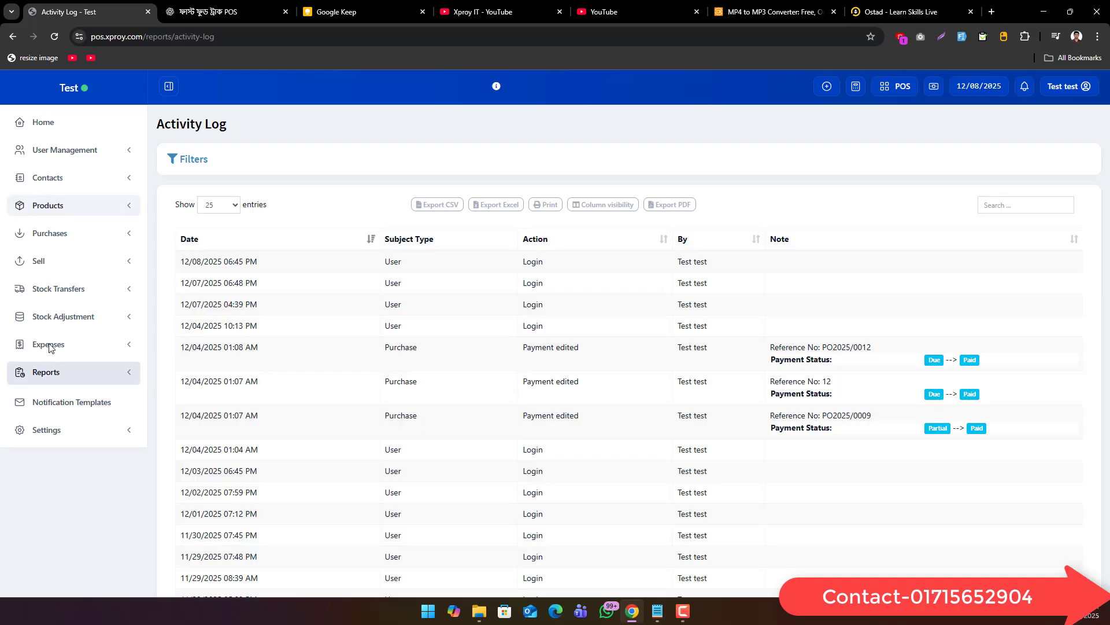
# Step: View the notification templates page and open the Business Settings page
pyautogui.click(44, 405)
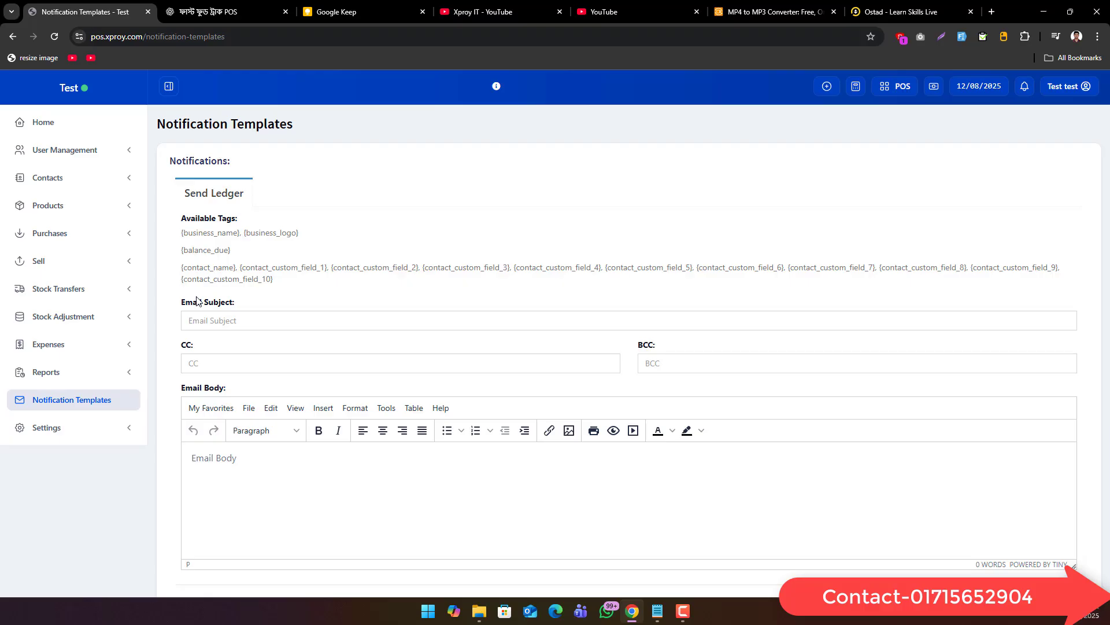
pyautogui.click(84, 430)
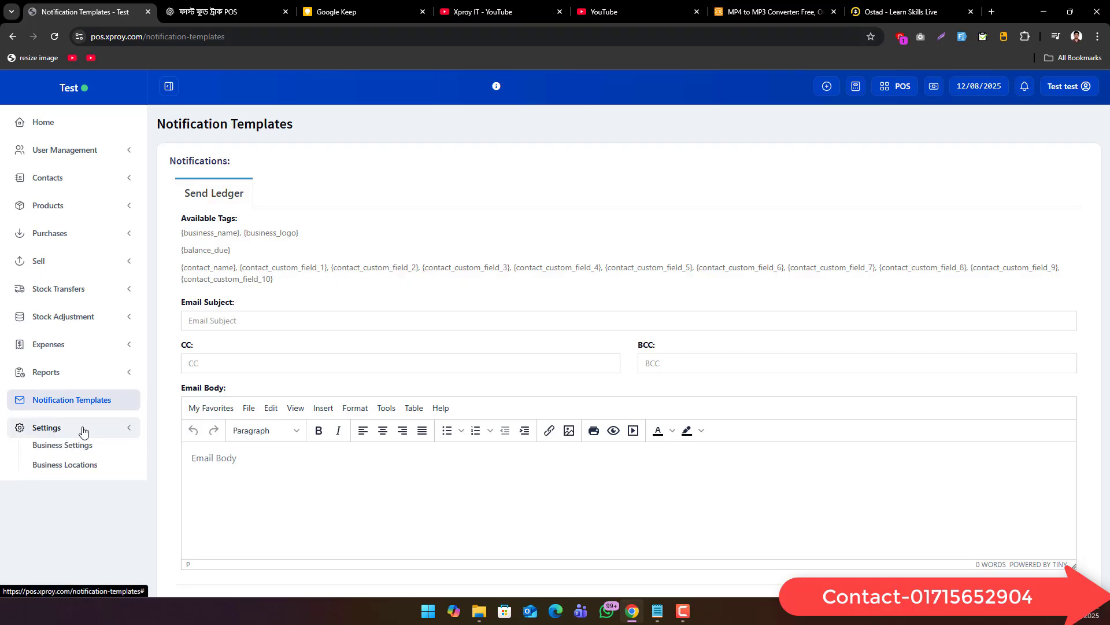
pyautogui.click(73, 449)
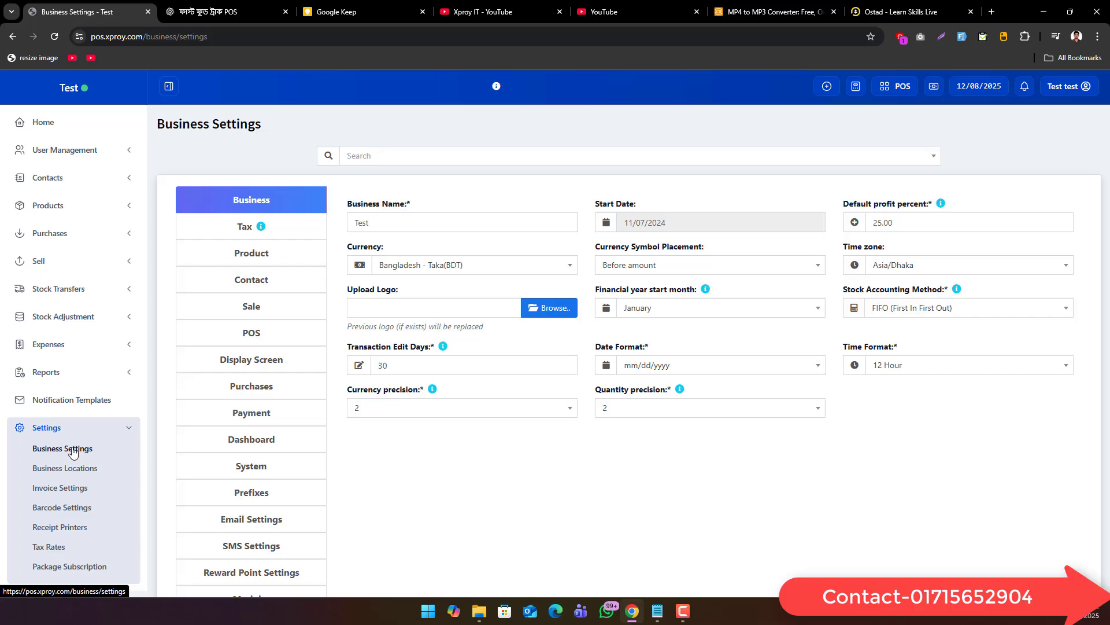
# Step: Look through the Business Settings sections, and view the Business Locations and Invoice Settings pages
pyautogui.scroll(-2, 173, 480)
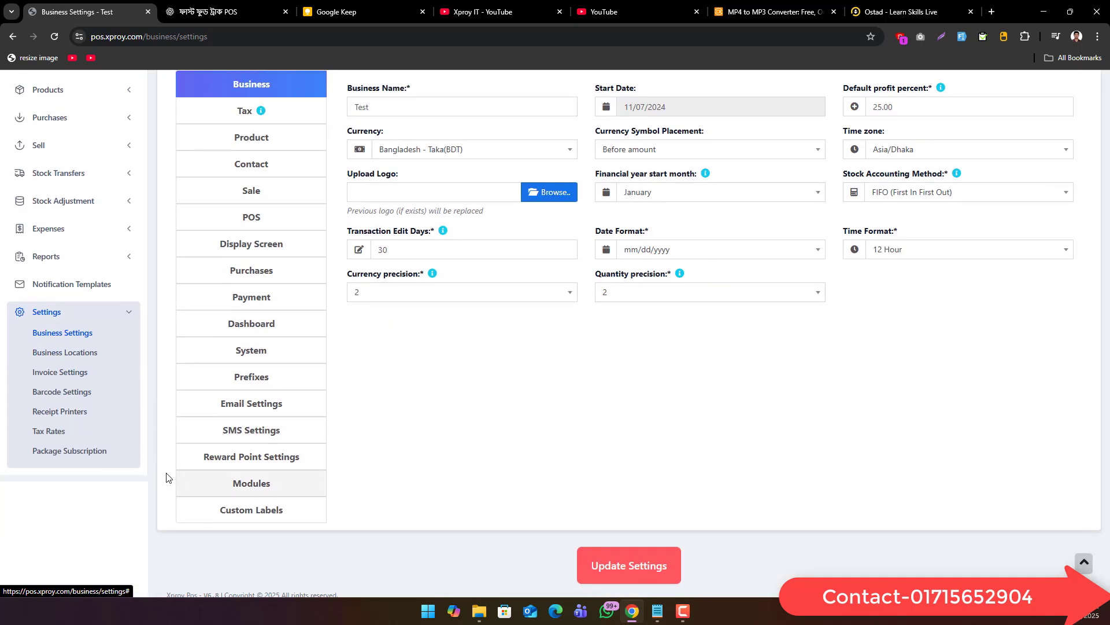
pyautogui.click(71, 351)
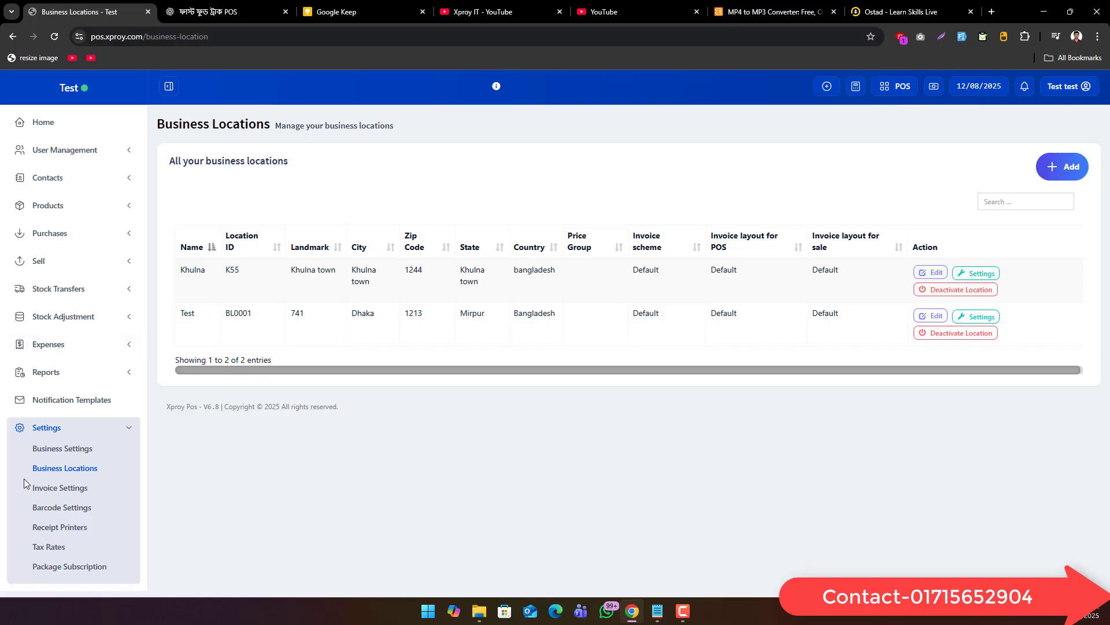
pyautogui.click(40, 492)
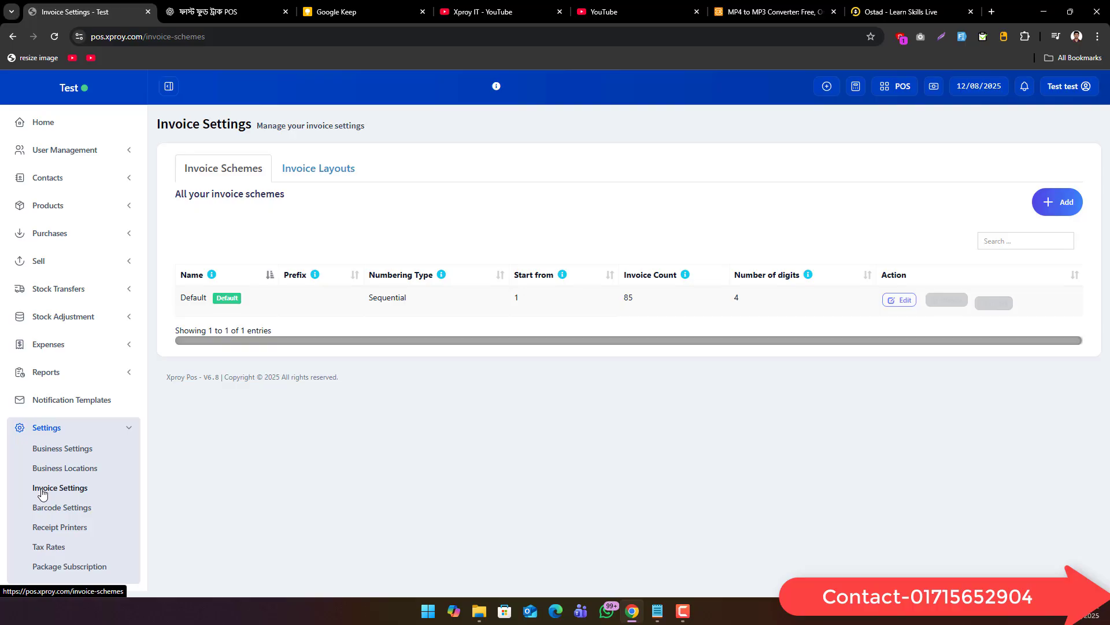
# Step: View the Barcode Settings and Tax Rates pages, and return to the home dashboard
pyautogui.click(63, 514)
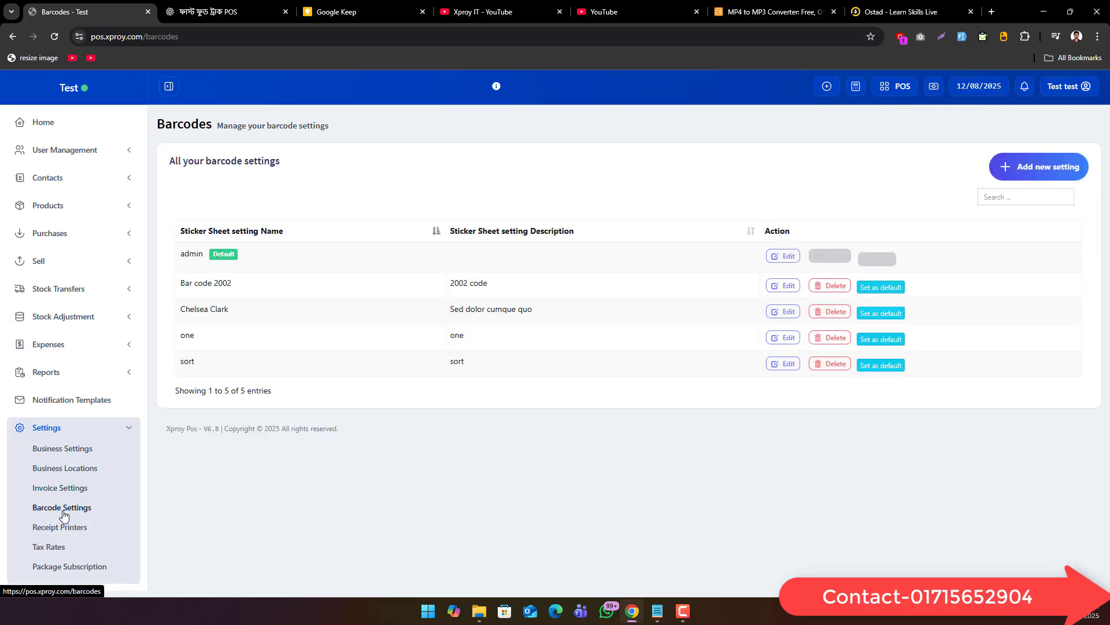
pyautogui.click(50, 549)
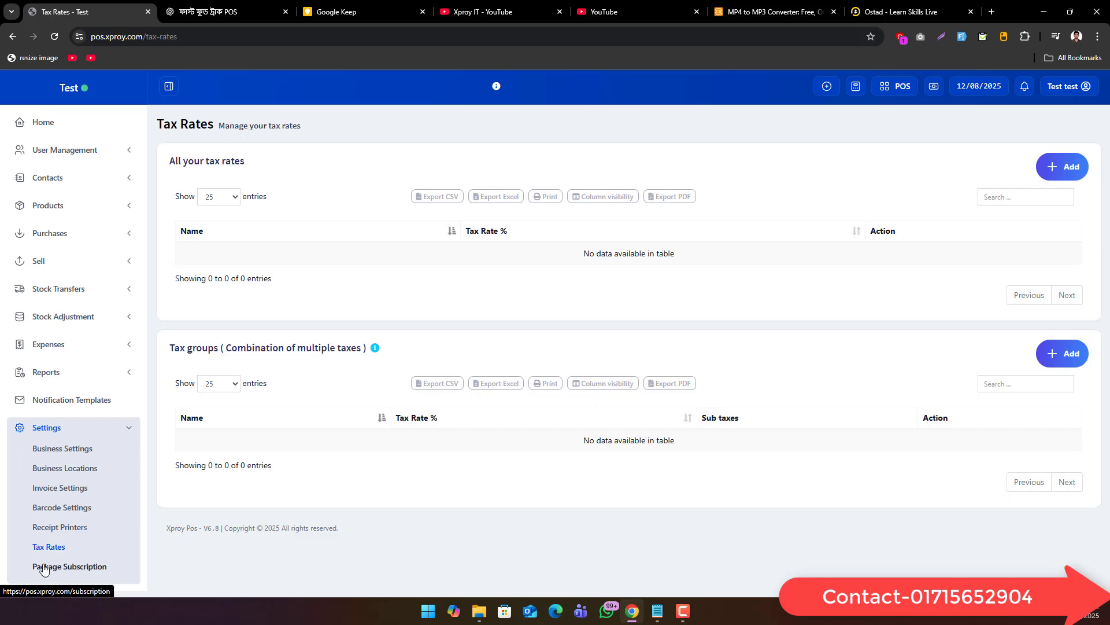
pyautogui.click(77, 125)
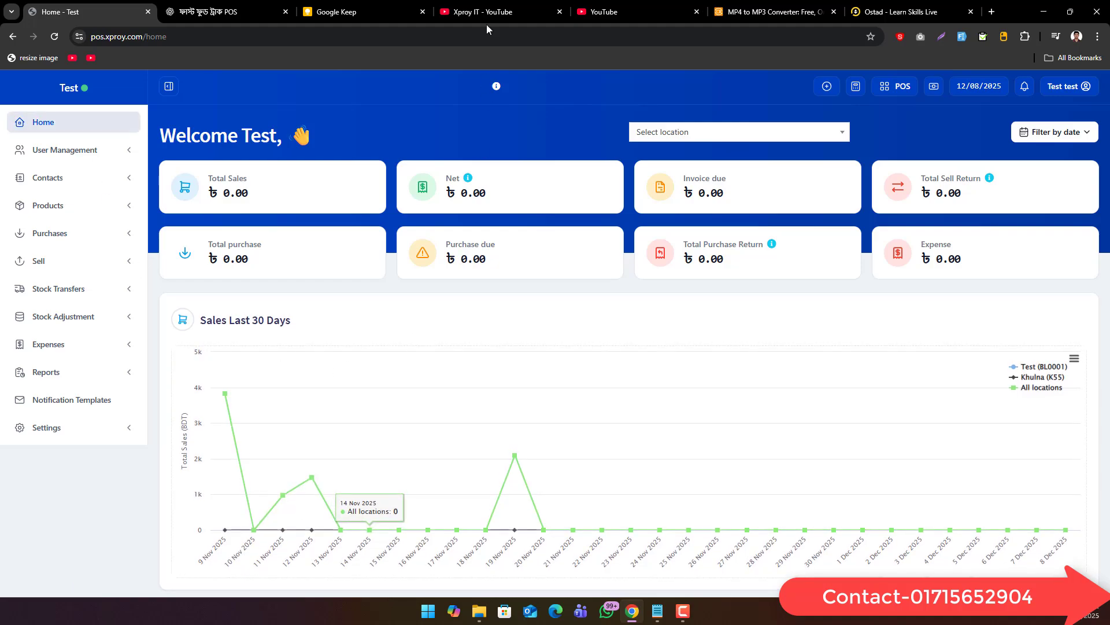
# Step: Switch to the Xproy IT channel on YouTube, highlight the POS Software playlist title among its playlists, and return to the Xproy POS dashboard
pyautogui.click(492, 6)
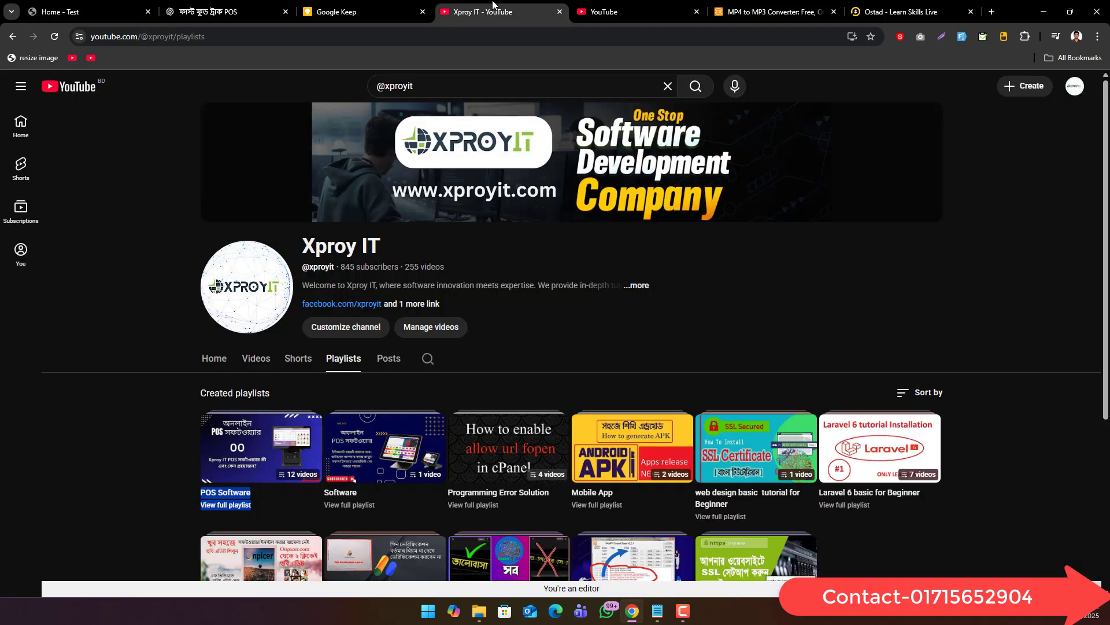
pyautogui.click(214, 358)
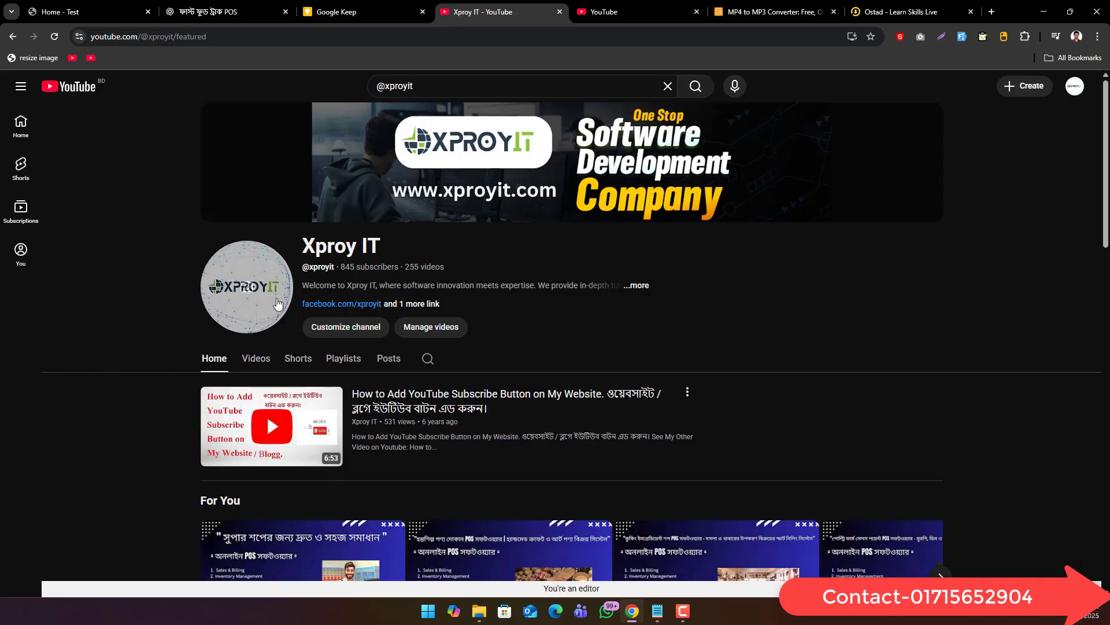
pyautogui.click(358, 367)
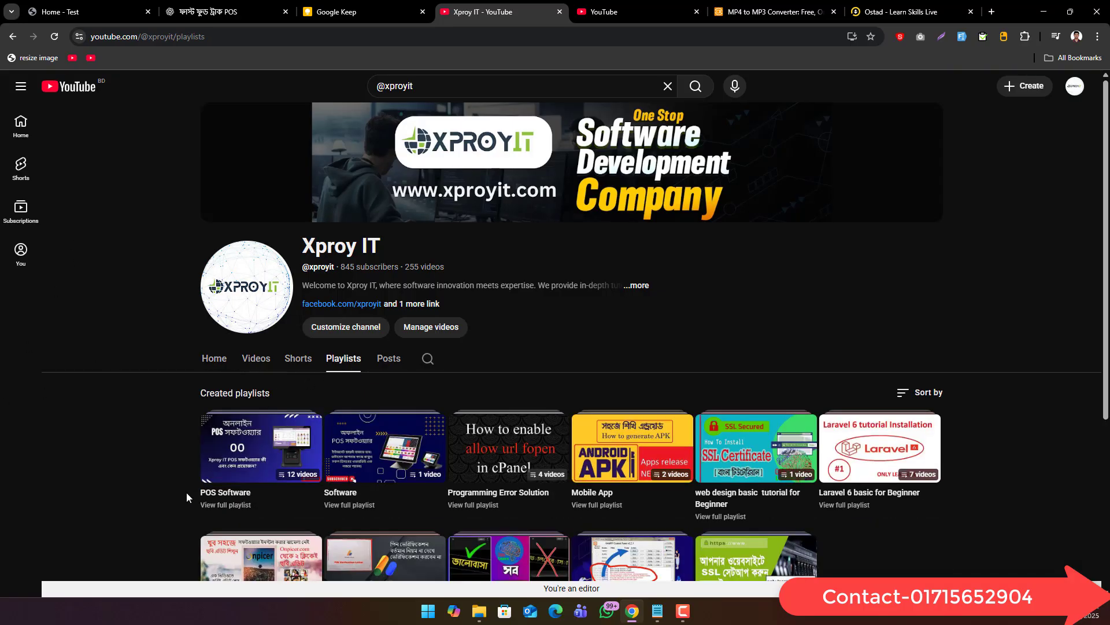
pyautogui.moveTo(186, 495); pyautogui.dragTo(252, 505)
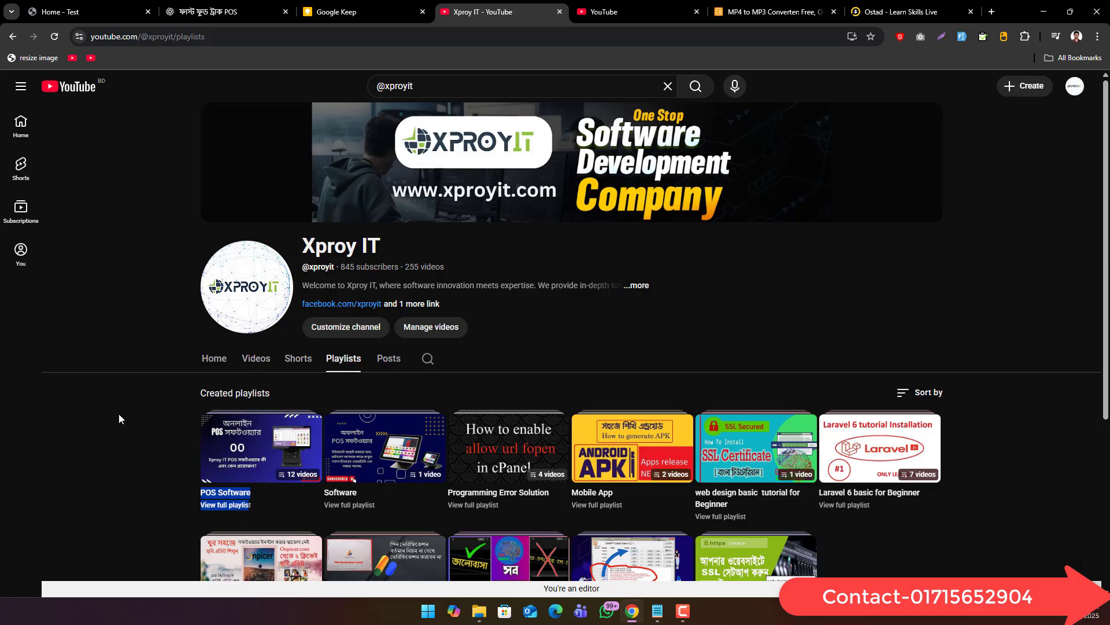
pyautogui.click(61, 13)
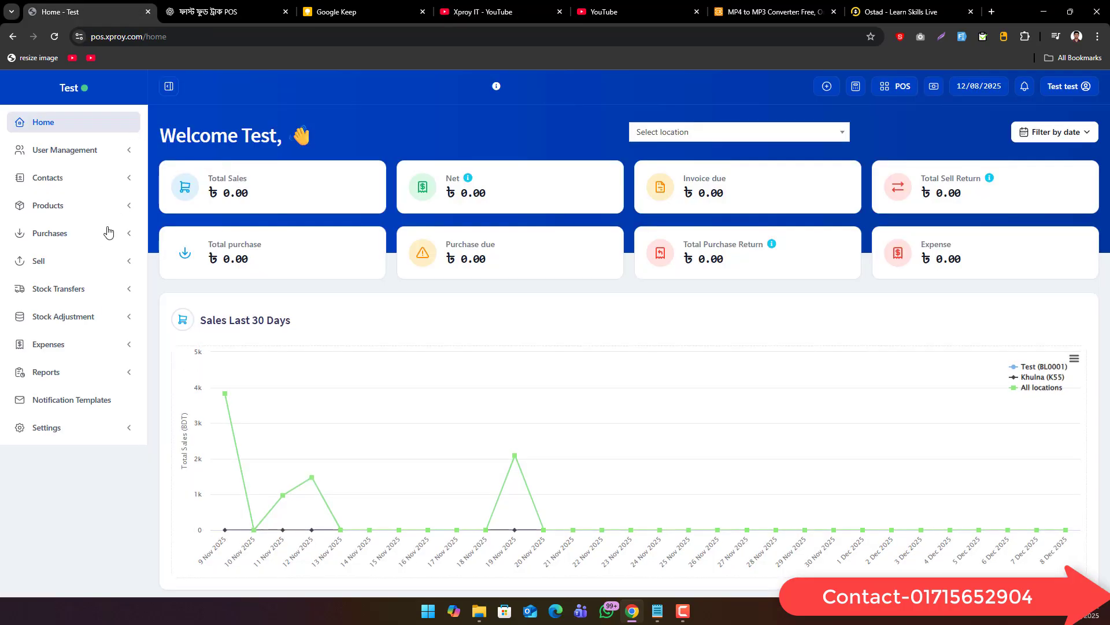